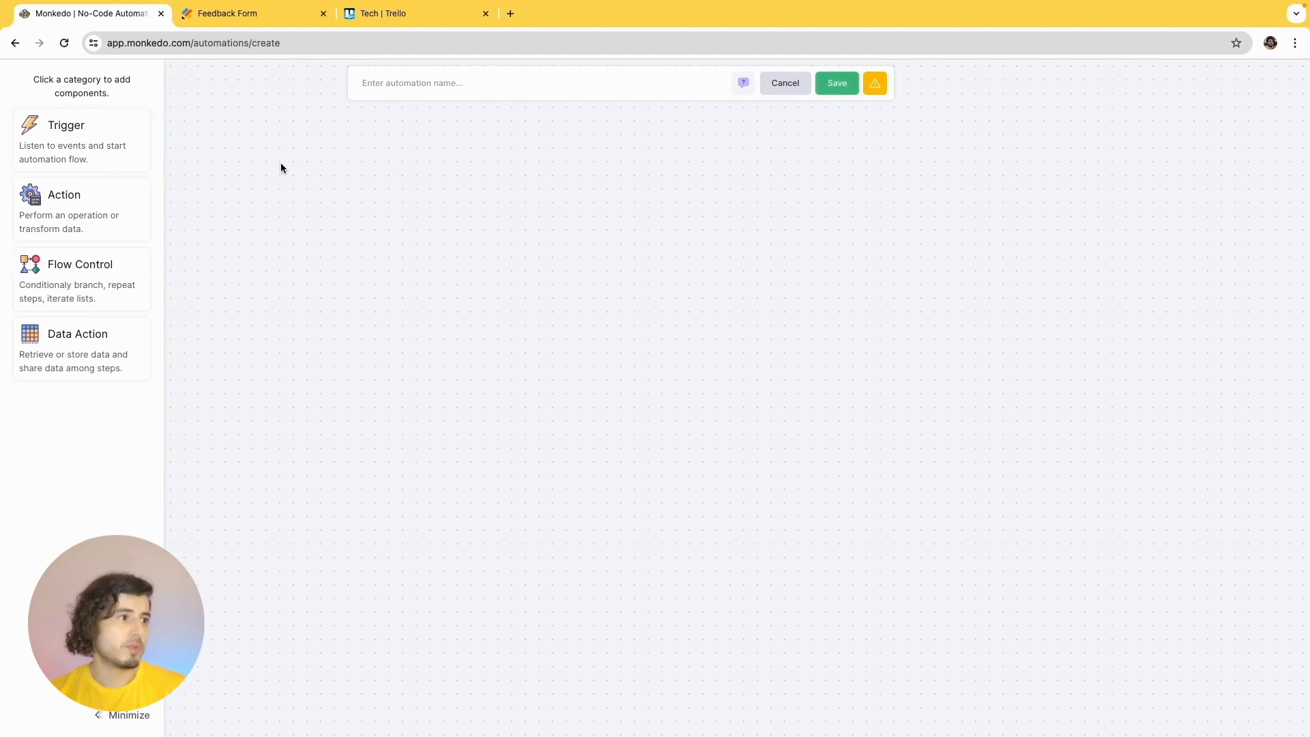
Step: Add a Jotform New Form Submission trigger to the automation canvas
{"action": "left_click", "coordinate": [113, 153]}
{"action": "type", "text": "jotform"}
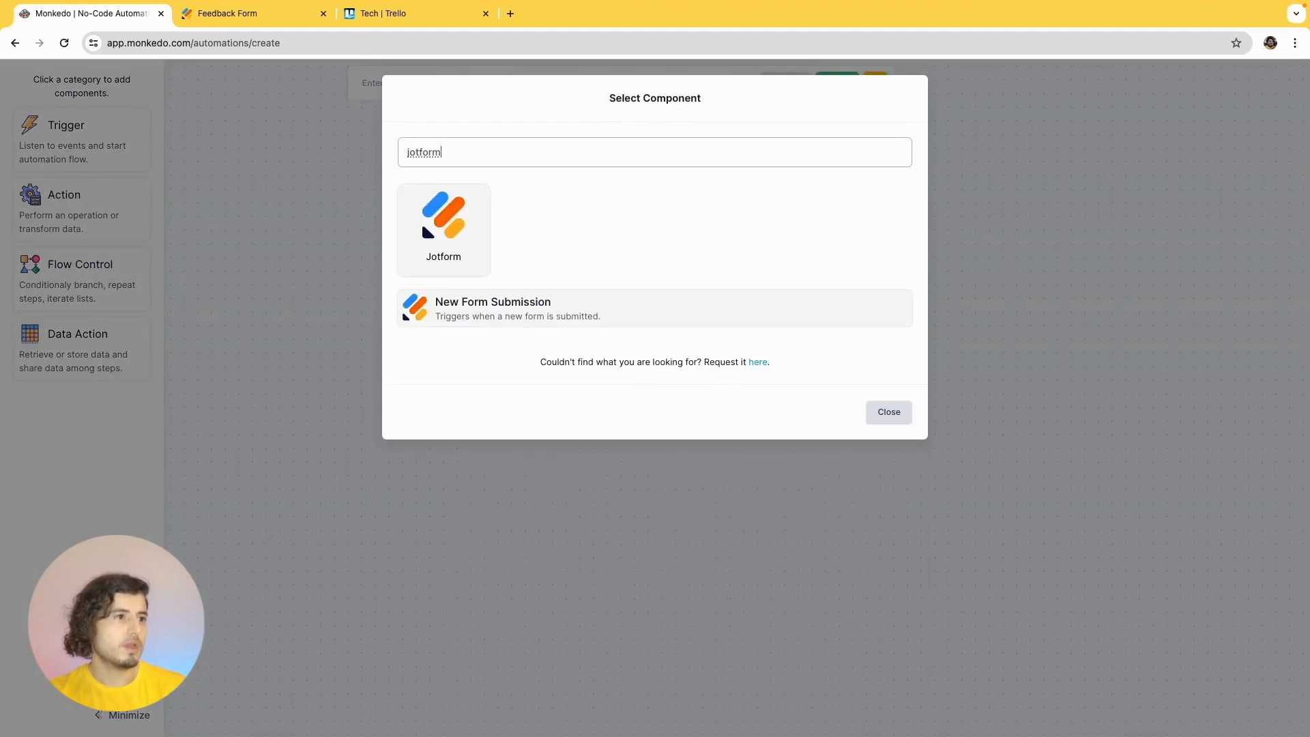
{"action": "left_click", "coordinate": [559, 305]}
{"action": "left_click_drag", "start_coordinate": [559, 312], "coordinate": [440, 343]}
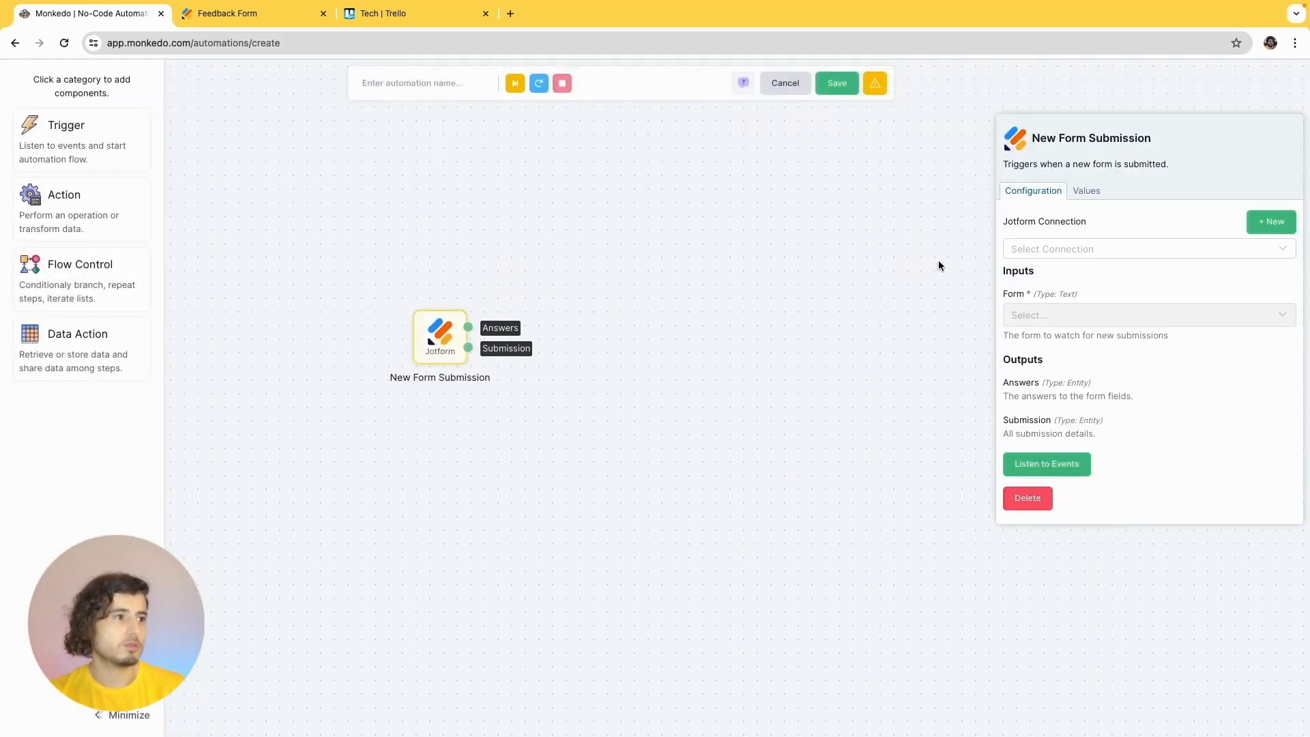
Step: Set the trigger's Jotform connection to Jotform Demo and the form to watch to Feedback Form
{"action": "left_click", "coordinate": [1075, 246]}
{"action": "left_click", "coordinate": [1065, 291]}
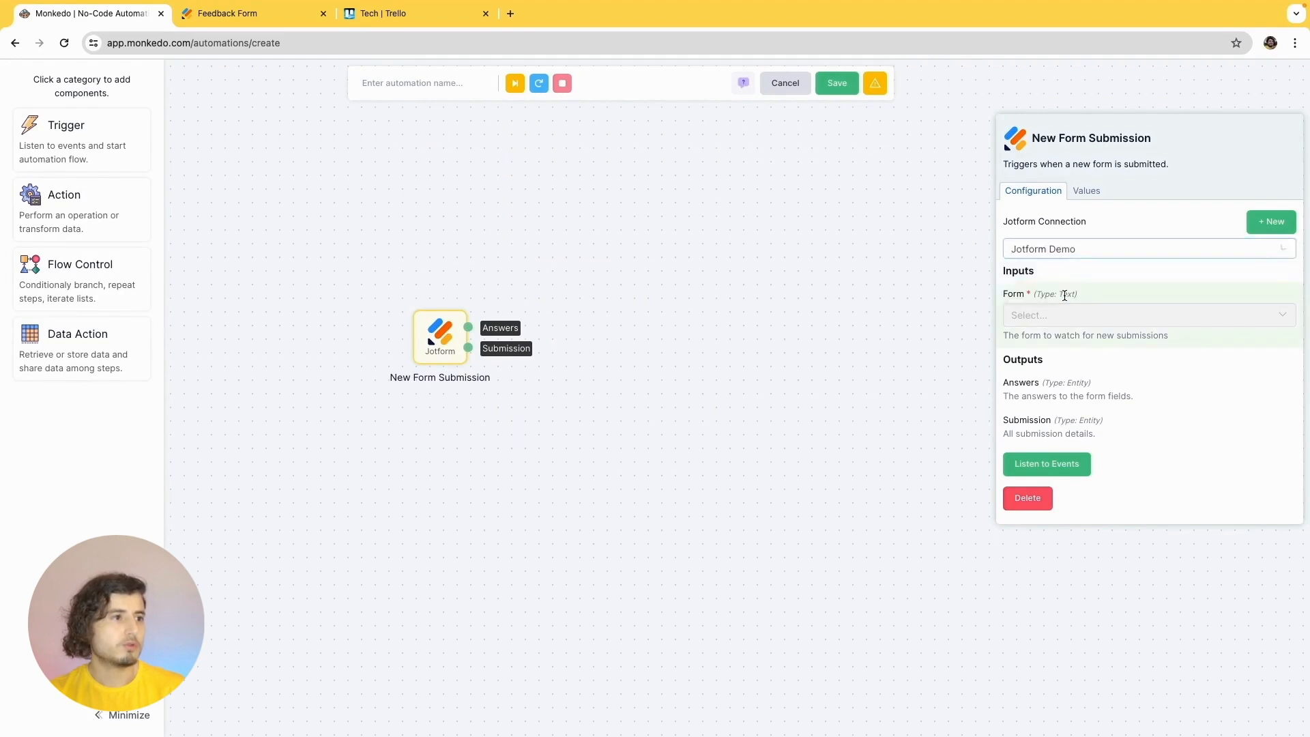
{"action": "left_click", "coordinate": [1073, 315]}
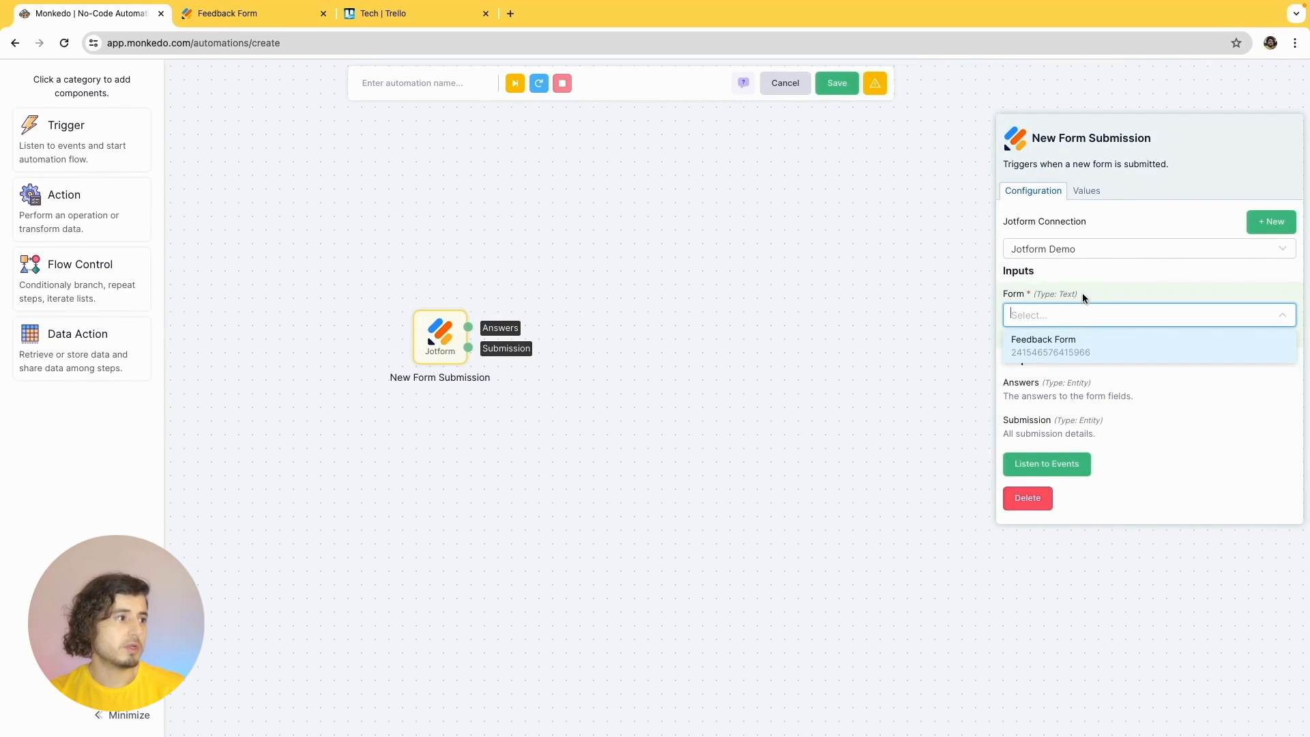
{"action": "left_click", "coordinate": [266, 24]}
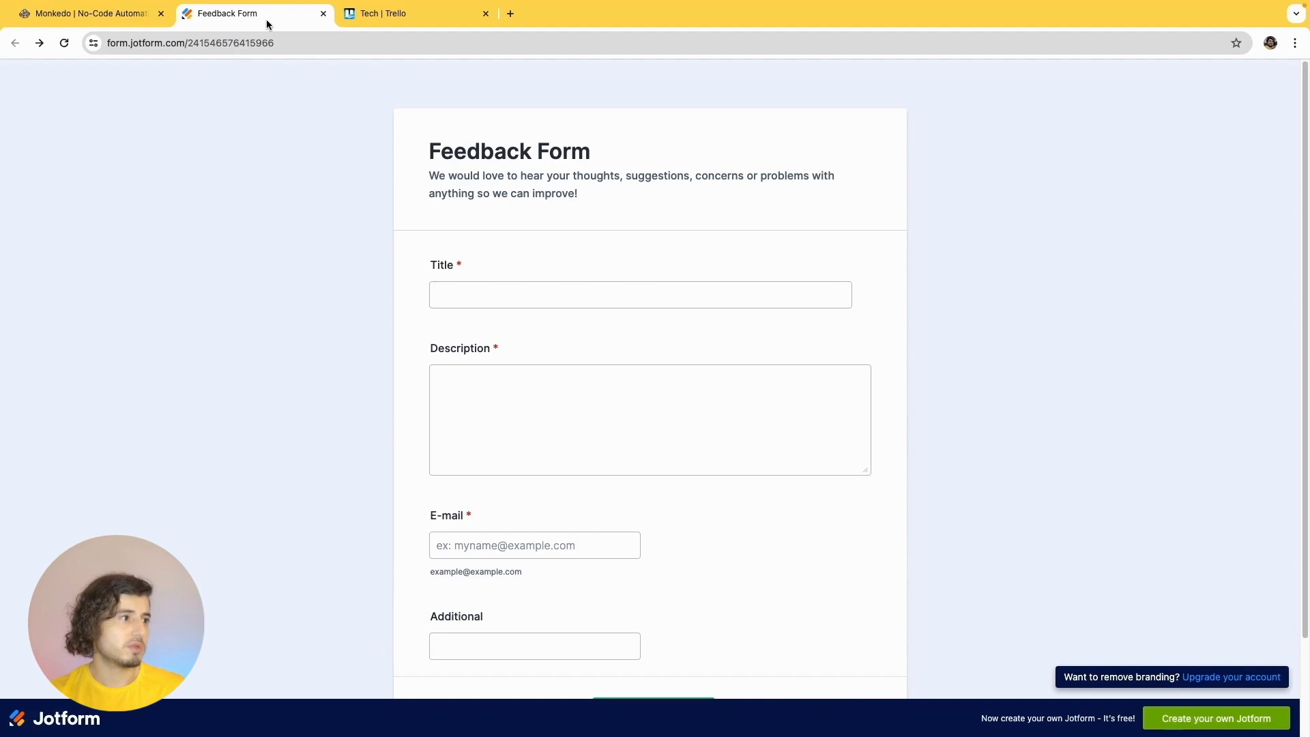
{"action": "left_click", "coordinate": [83, 19]}
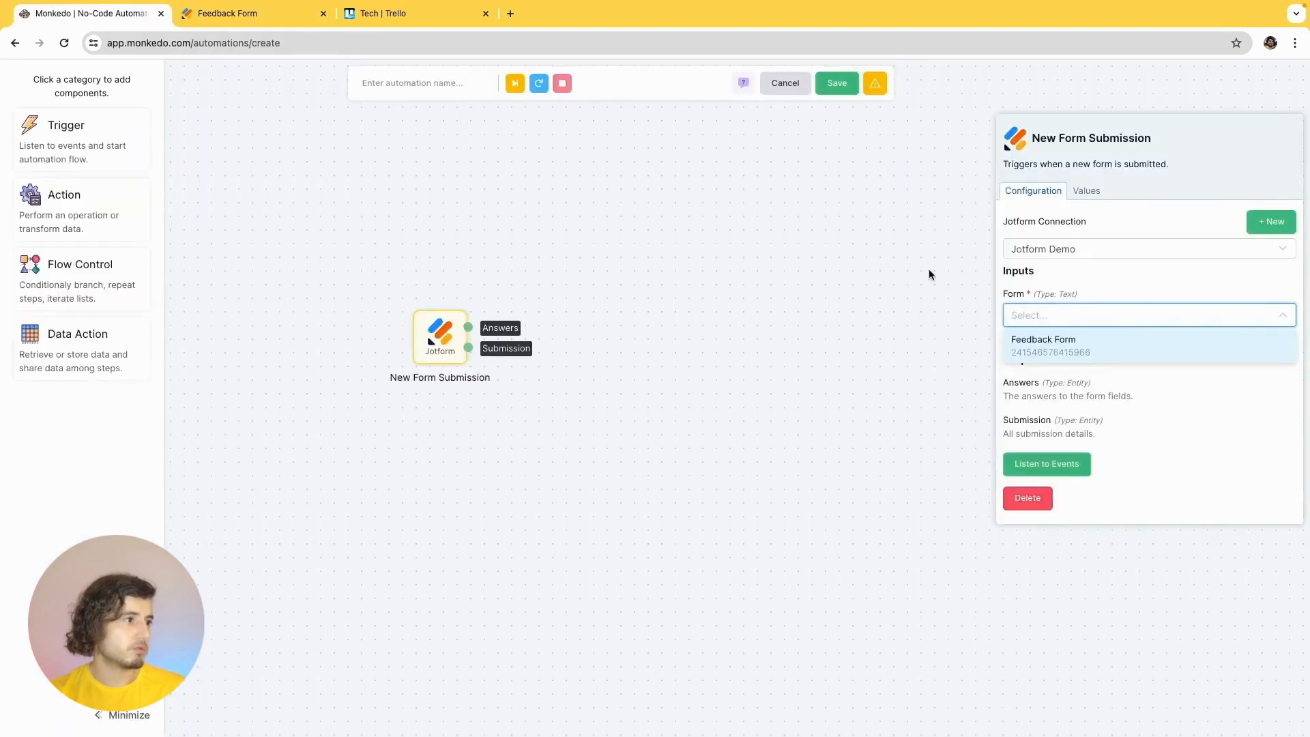
{"action": "left_click", "coordinate": [1091, 341]}
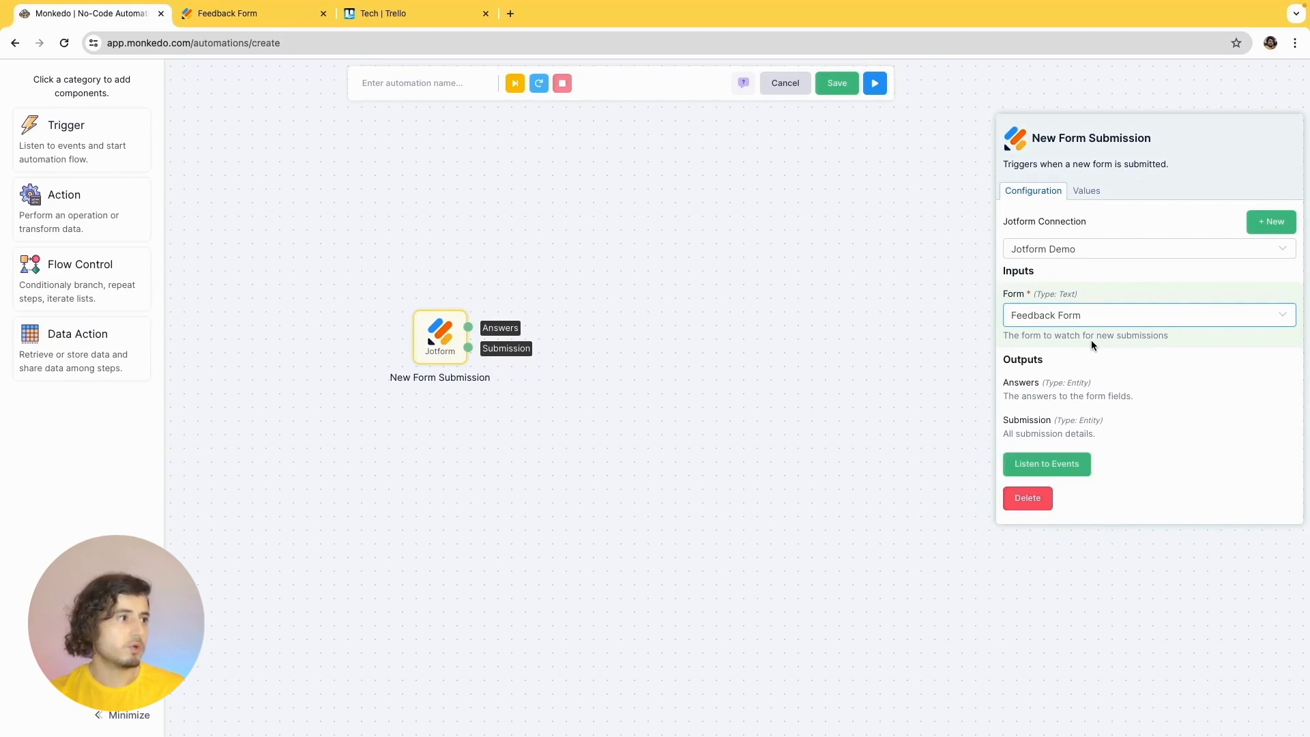
Step: Start listening to events on the form trigger and load the first received Feedback Form event in its results
{"action": "left_click", "coordinate": [1057, 465]}
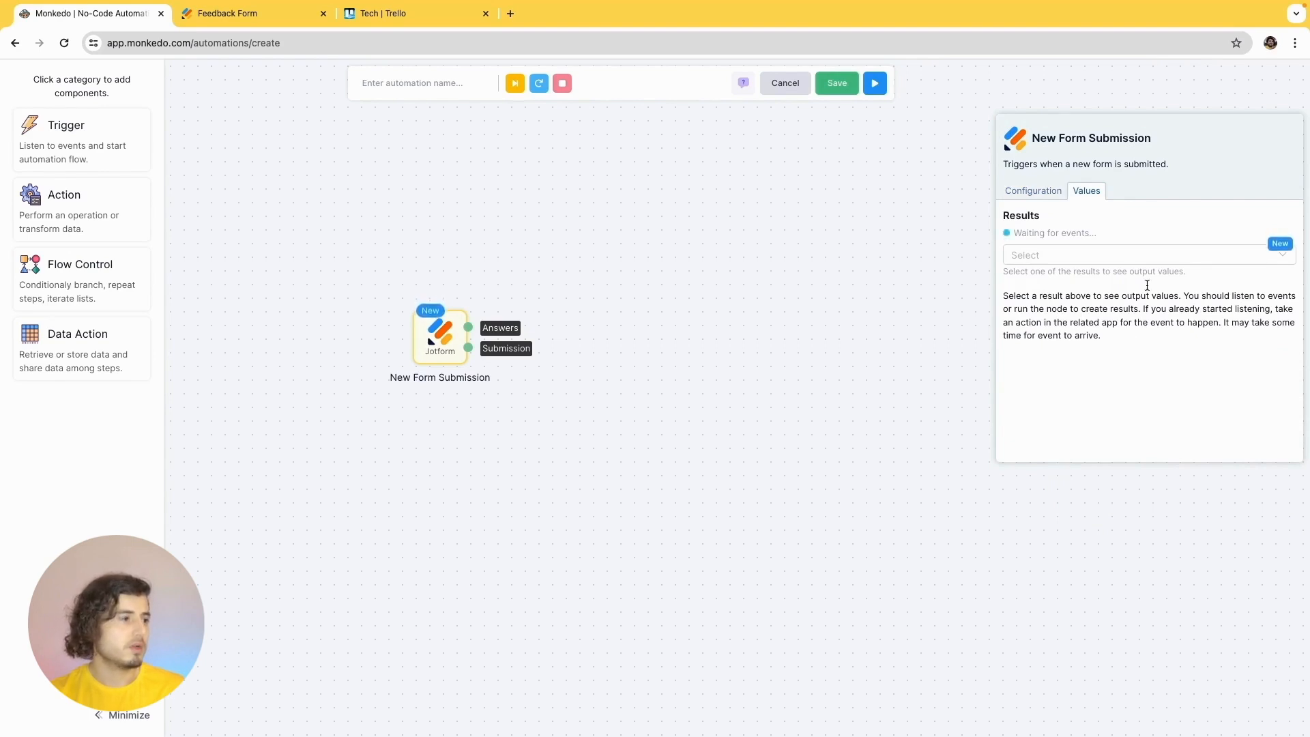
{"action": "left_click", "coordinate": [1162, 259]}
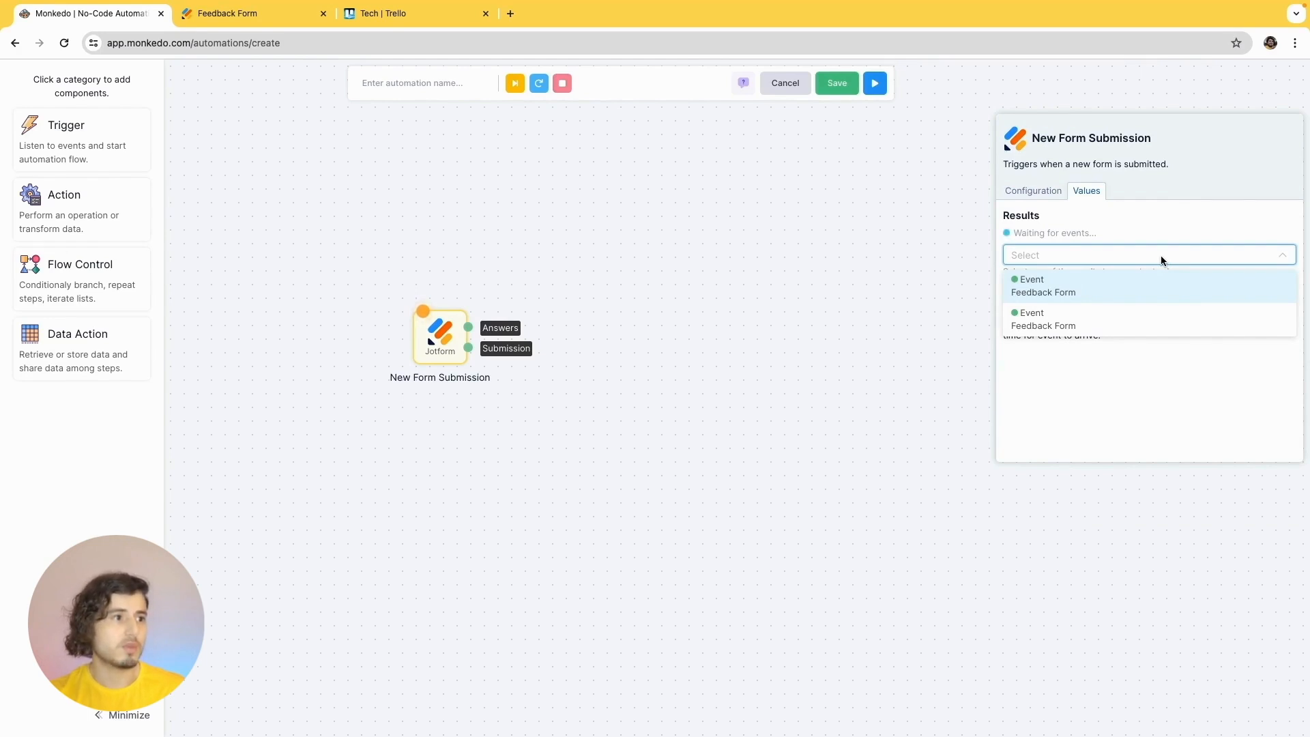
{"action": "left_click", "coordinate": [1153, 288]}
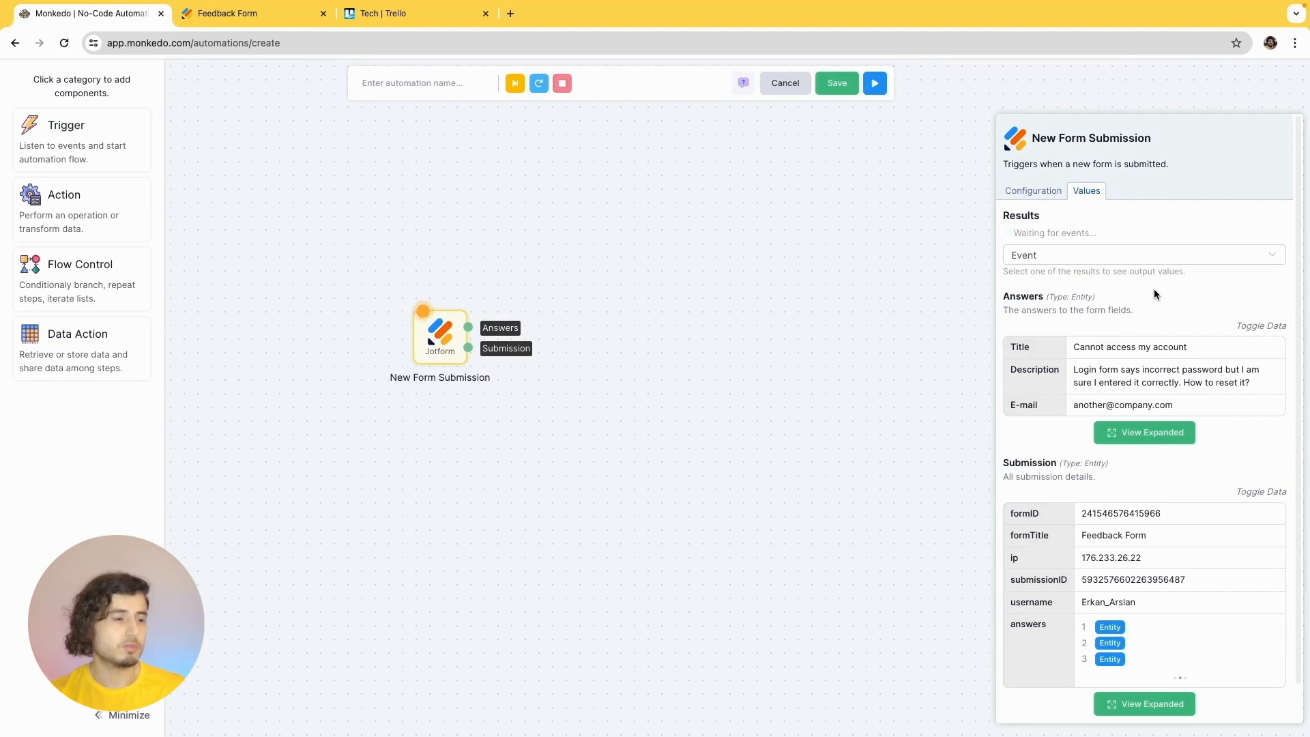
Step: Add a Trello Create Card action and place it to the right of the New Form Submission trigger
{"action": "left_click", "coordinate": [96, 212]}
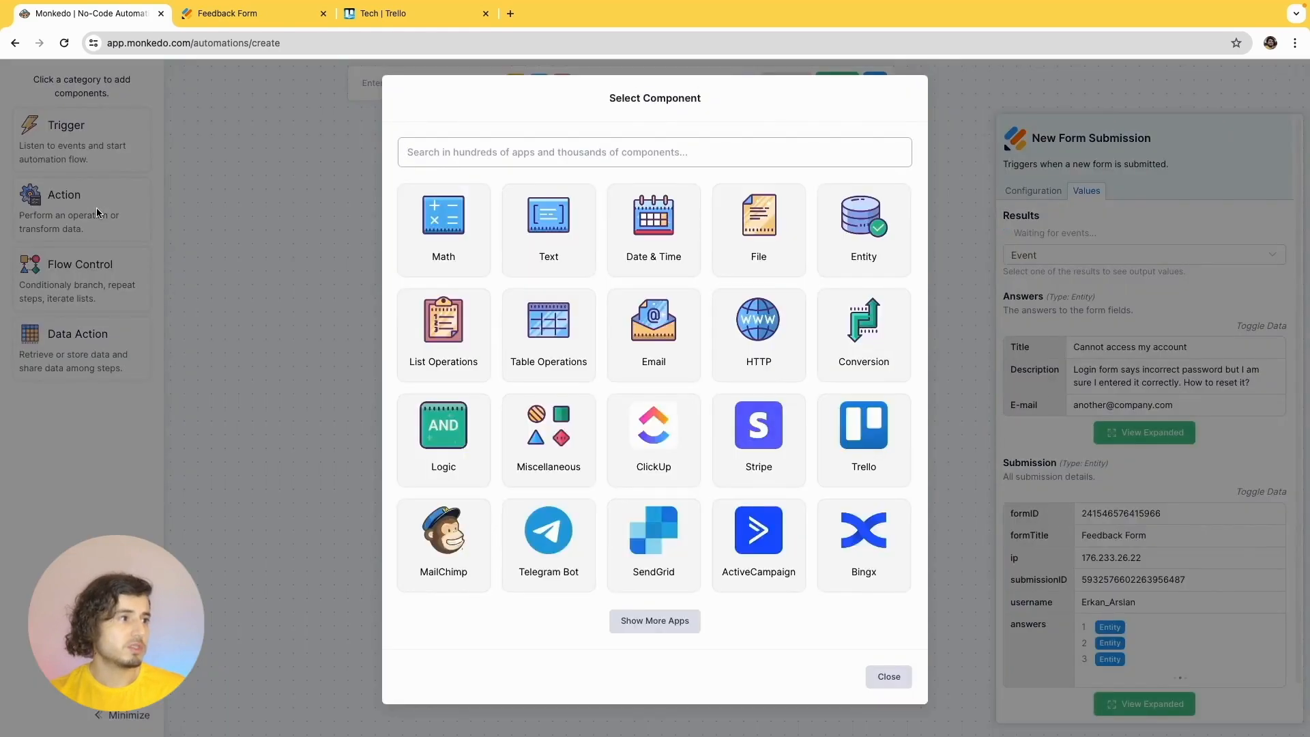
{"action": "type", "text": "trello"}
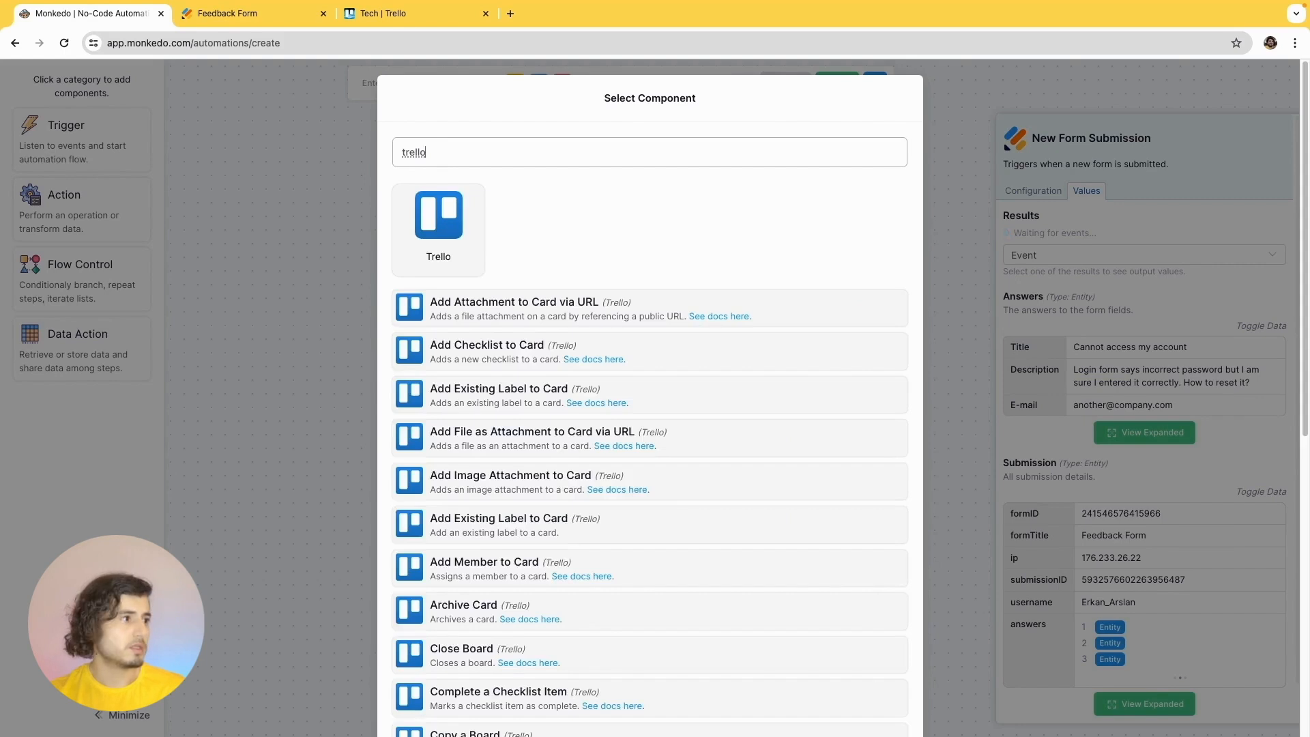
{"action": "scroll", "coordinate": [635, 447], "scroll_direction": "down", "scroll_amount": 3}
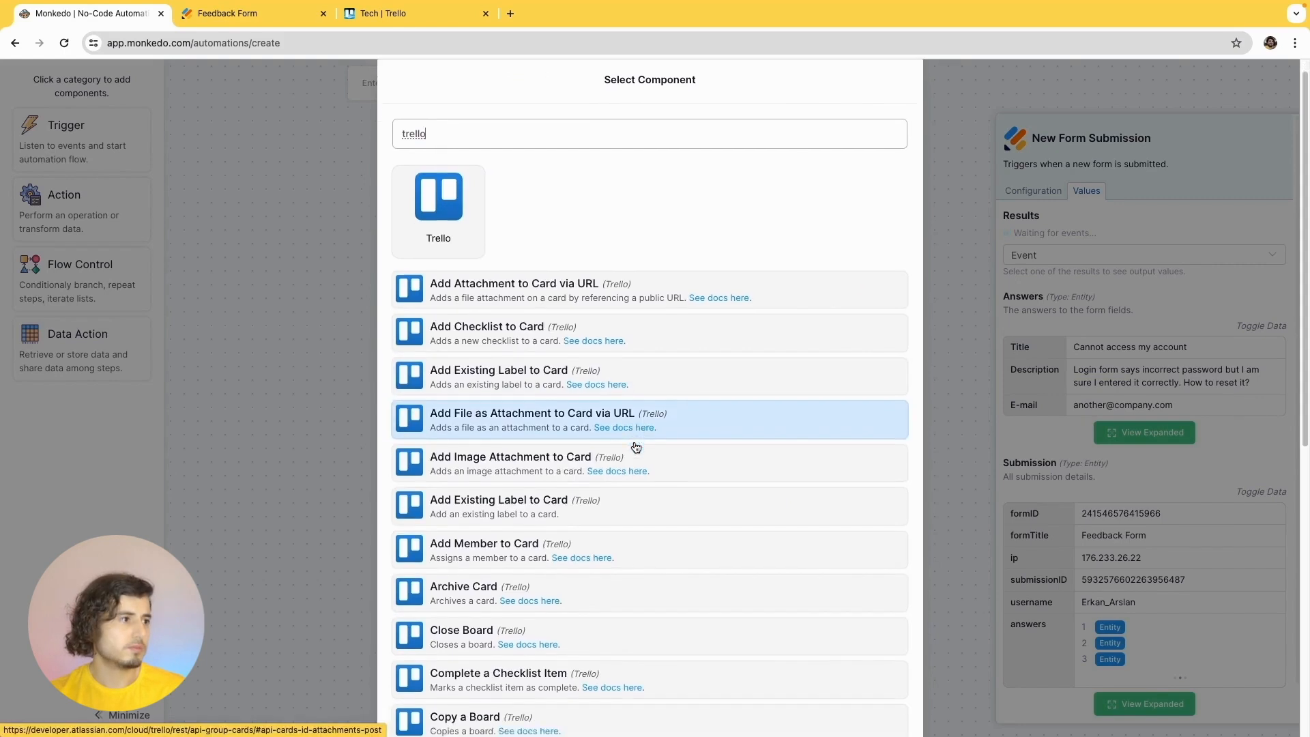
{"action": "left_click", "coordinate": [631, 628]}
{"action": "left_click_drag", "start_coordinate": [652, 561], "coordinate": [659, 343]}
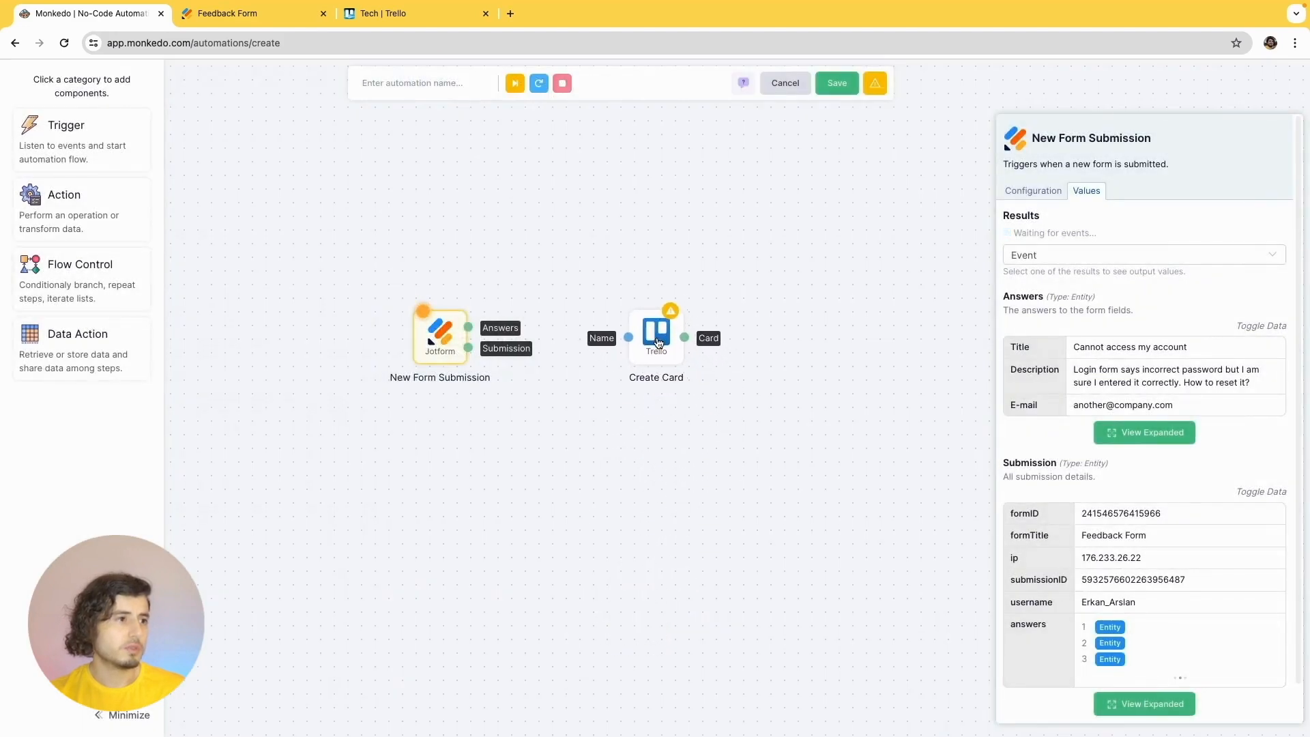
Step: Configure the Create Card action with the second saved Trello connection and the Tech board
{"action": "left_click", "coordinate": [659, 343]}
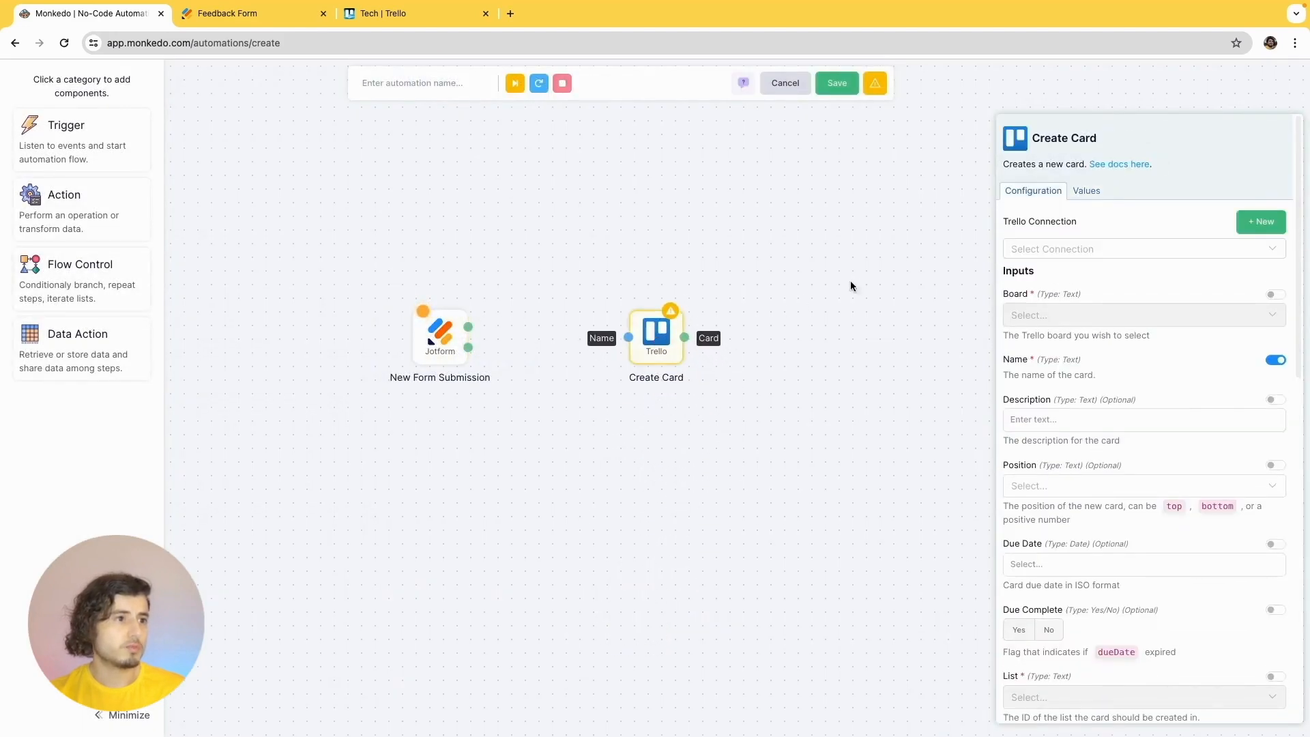
{"action": "left_click", "coordinate": [1024, 247]}
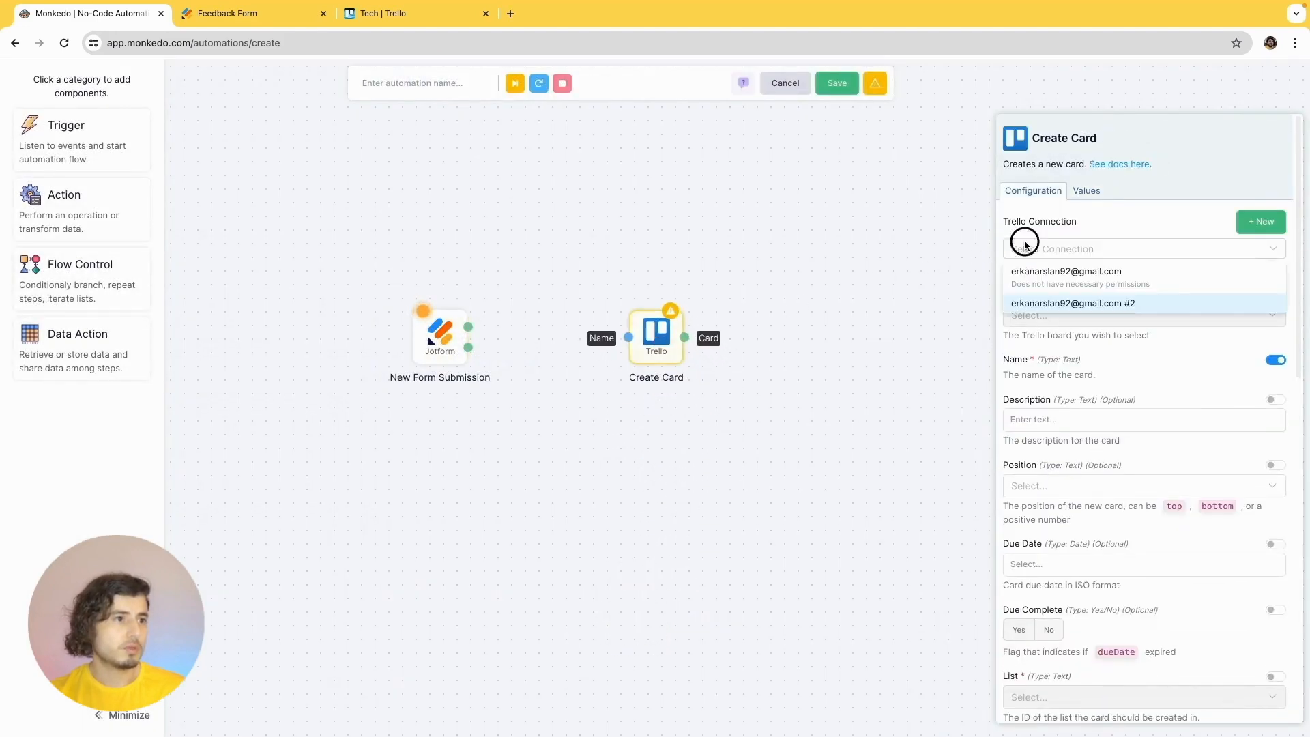
{"action": "left_click", "coordinate": [1031, 305]}
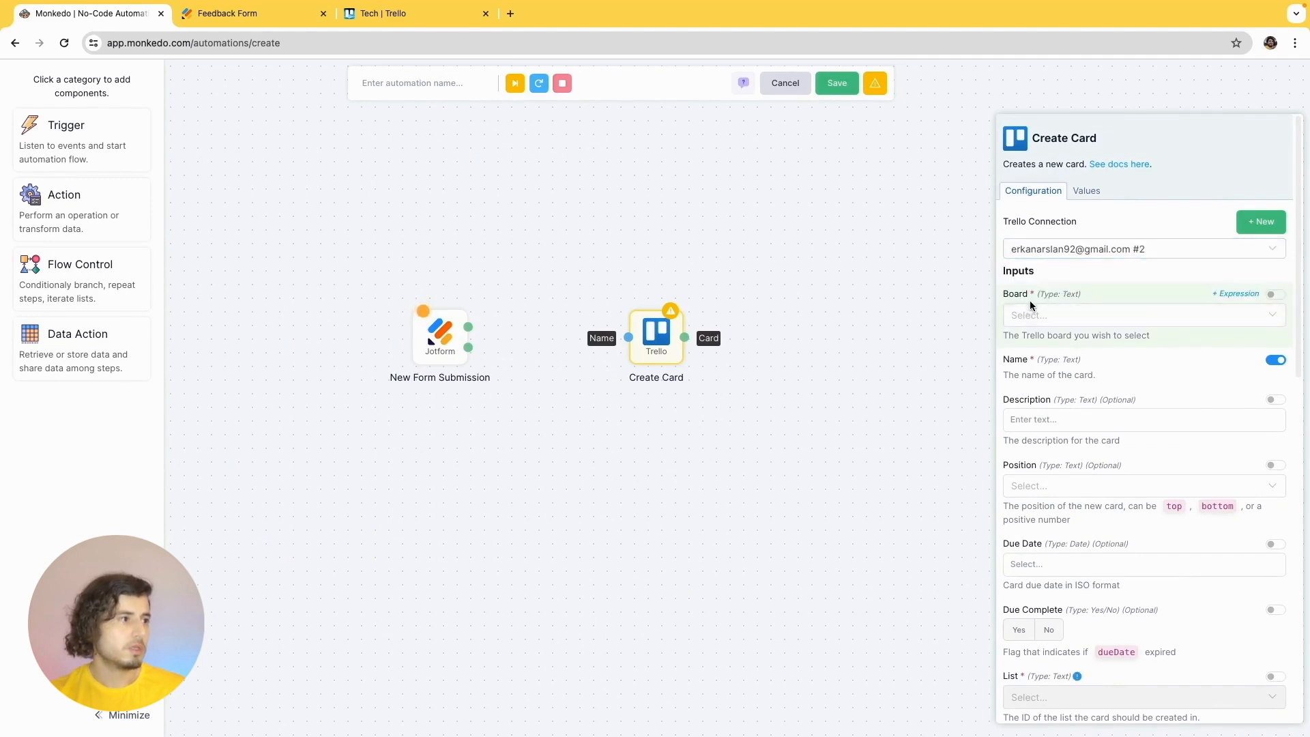
{"action": "left_click", "coordinate": [1038, 318]}
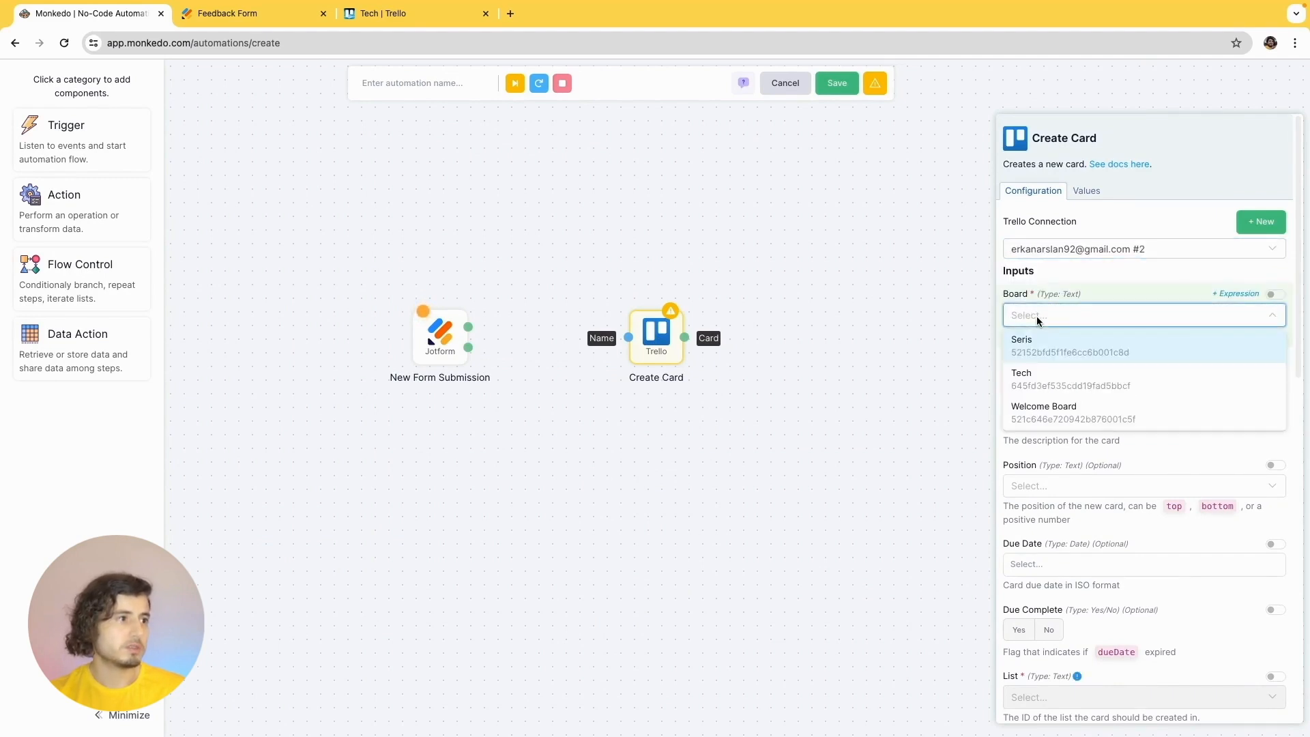
{"action": "left_click", "coordinate": [1037, 381]}
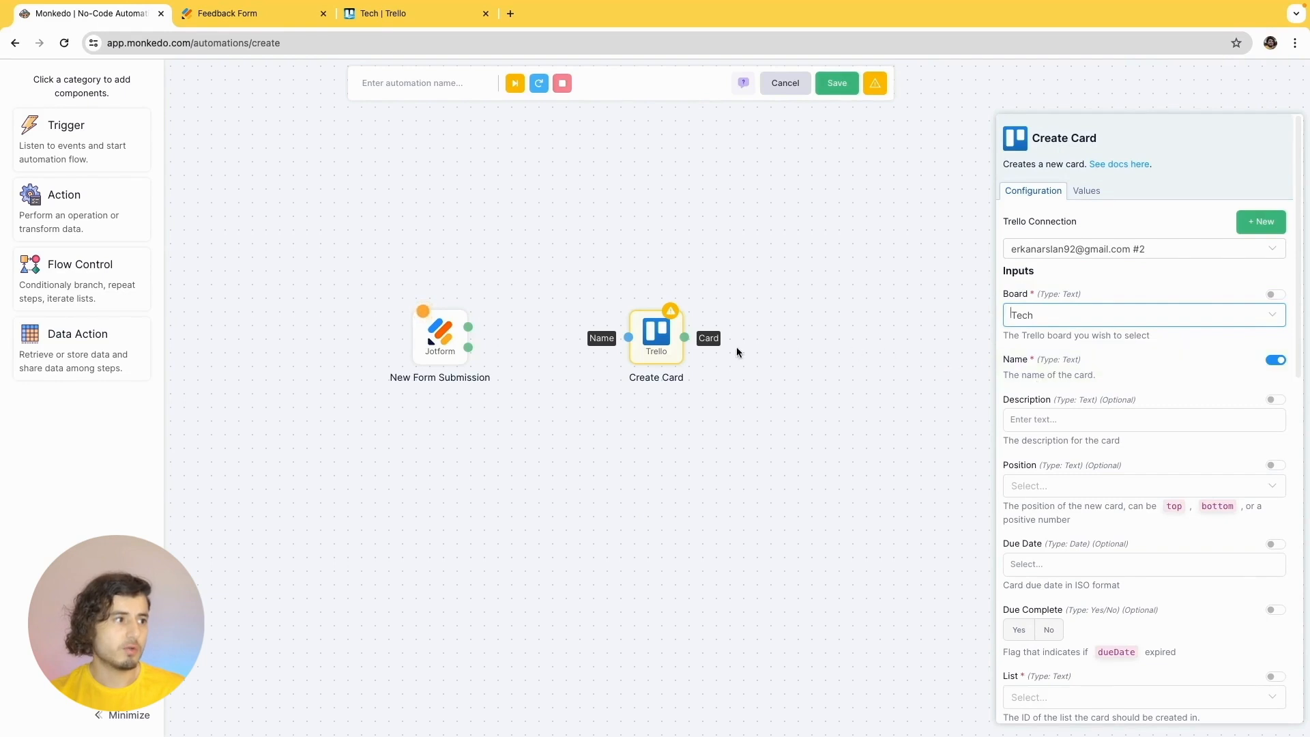
Step: Review the trigger's received answers and connect its Answers output to the Name input of Create Card
{"action": "left_click", "coordinate": [468, 339]}
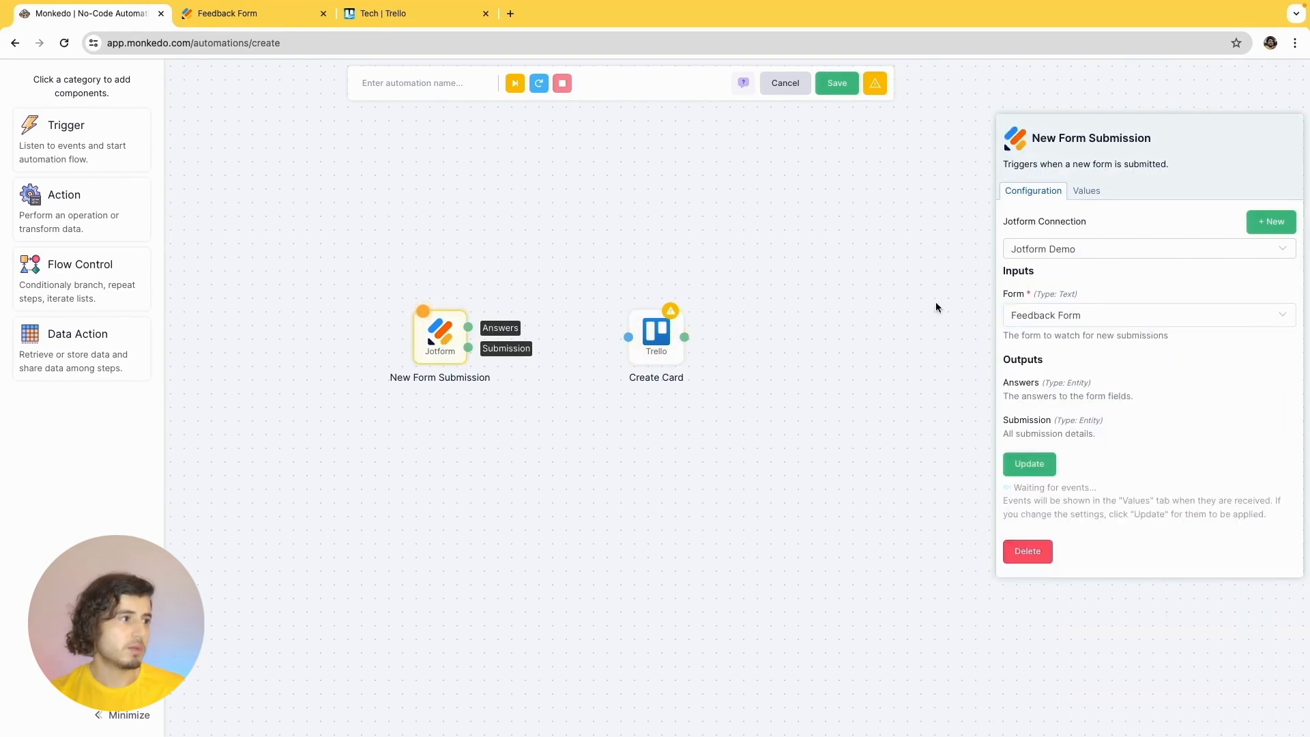
{"action": "left_click", "coordinate": [1091, 192]}
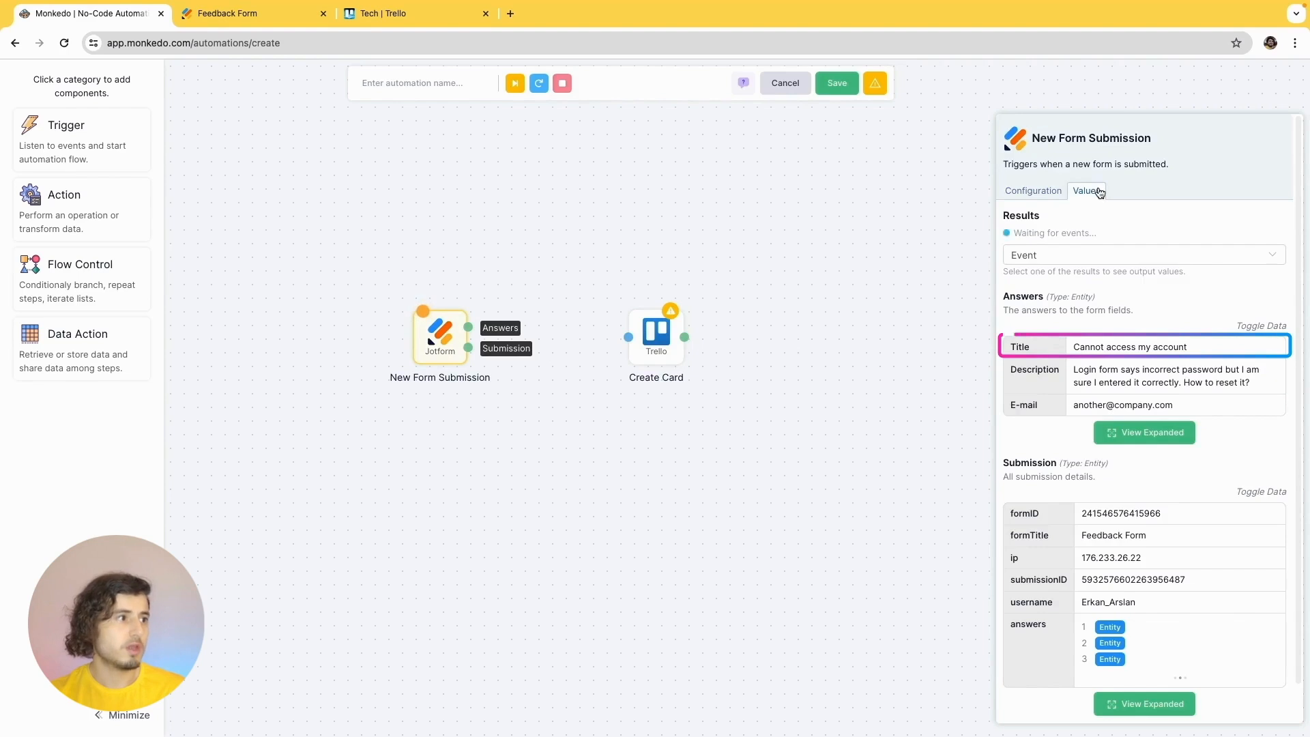
{"action": "left_click_drag", "start_coordinate": [468, 328], "coordinate": [628, 337]}
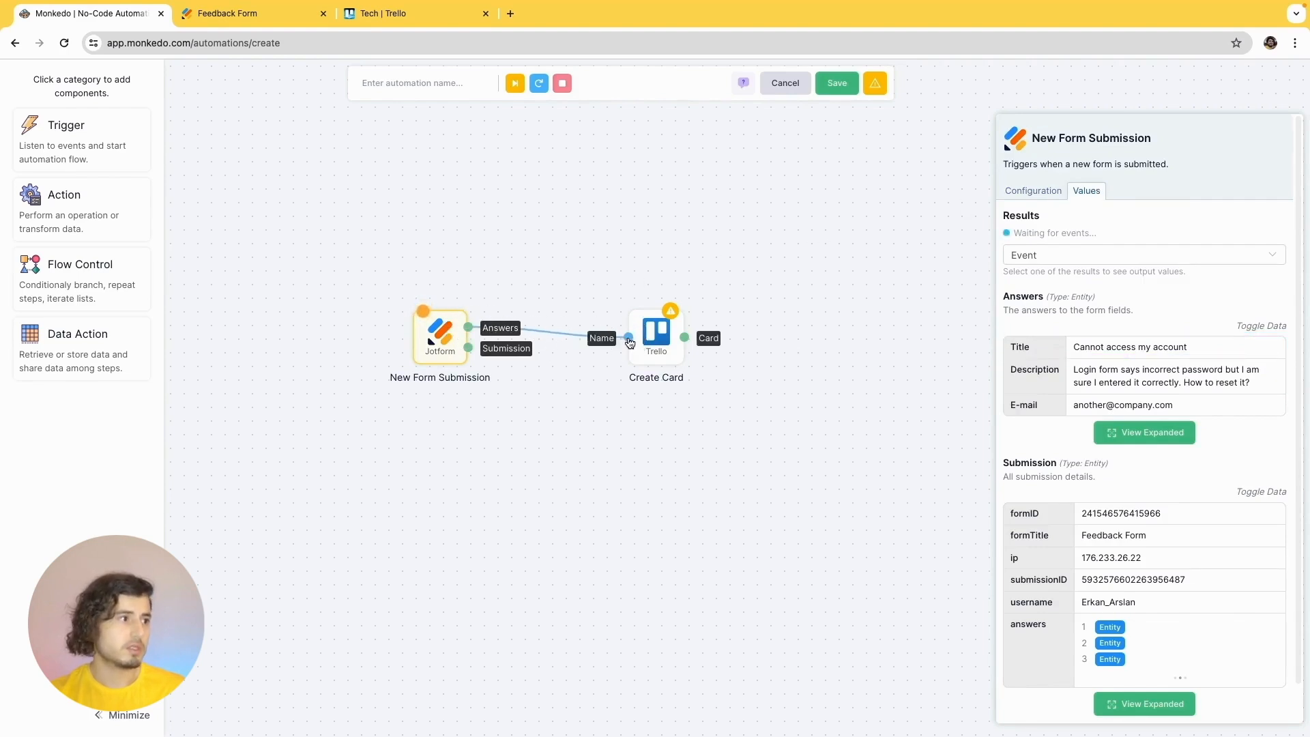
Step: Add an expression to Create Card's Name input that uses the Title field of the form answers
{"action": "left_click", "coordinate": [657, 333]}
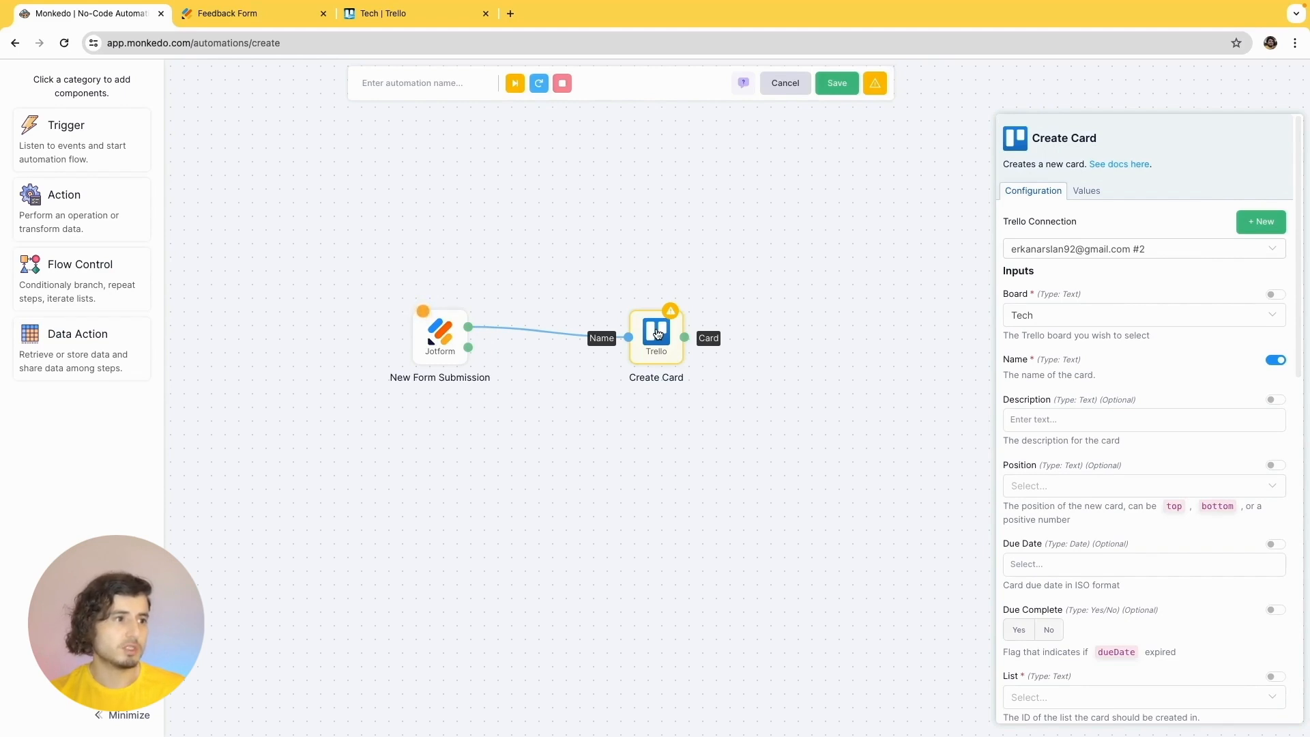
{"action": "mouse_move", "coordinate": [1052, 373]}
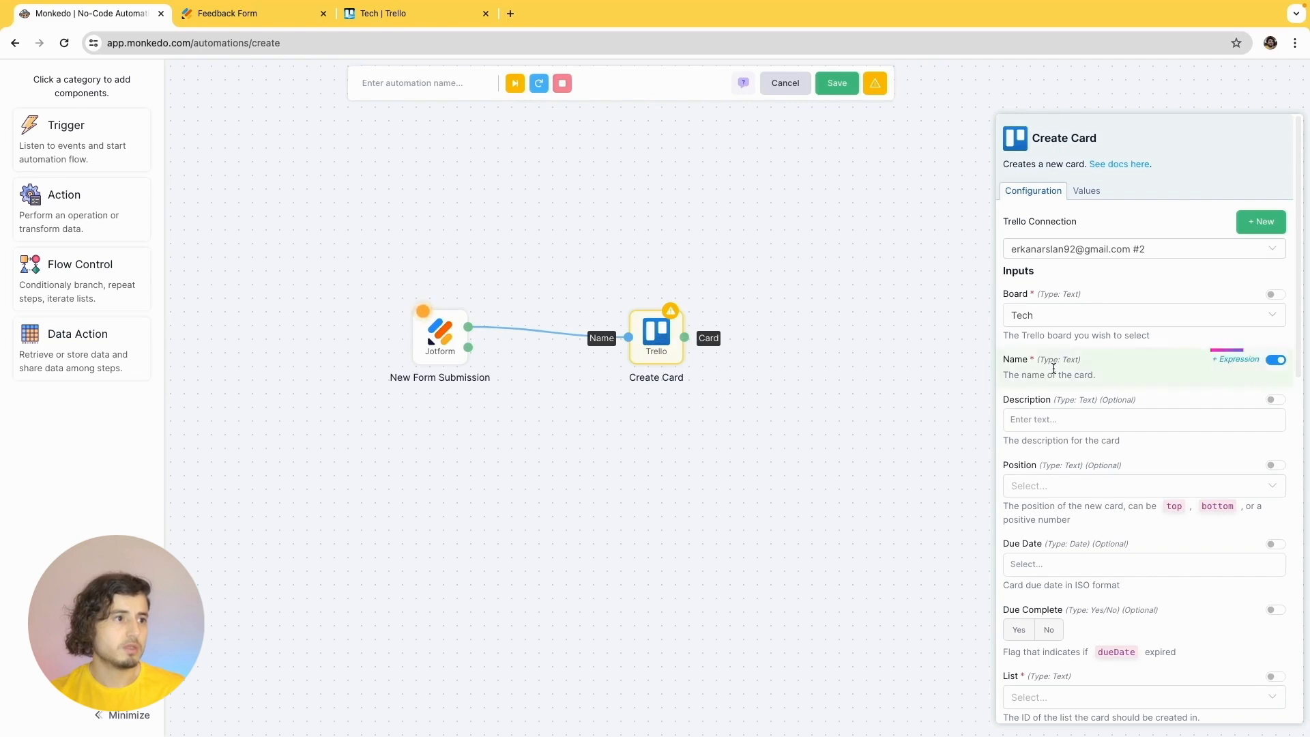
{"action": "left_click", "coordinate": [1234, 362]}
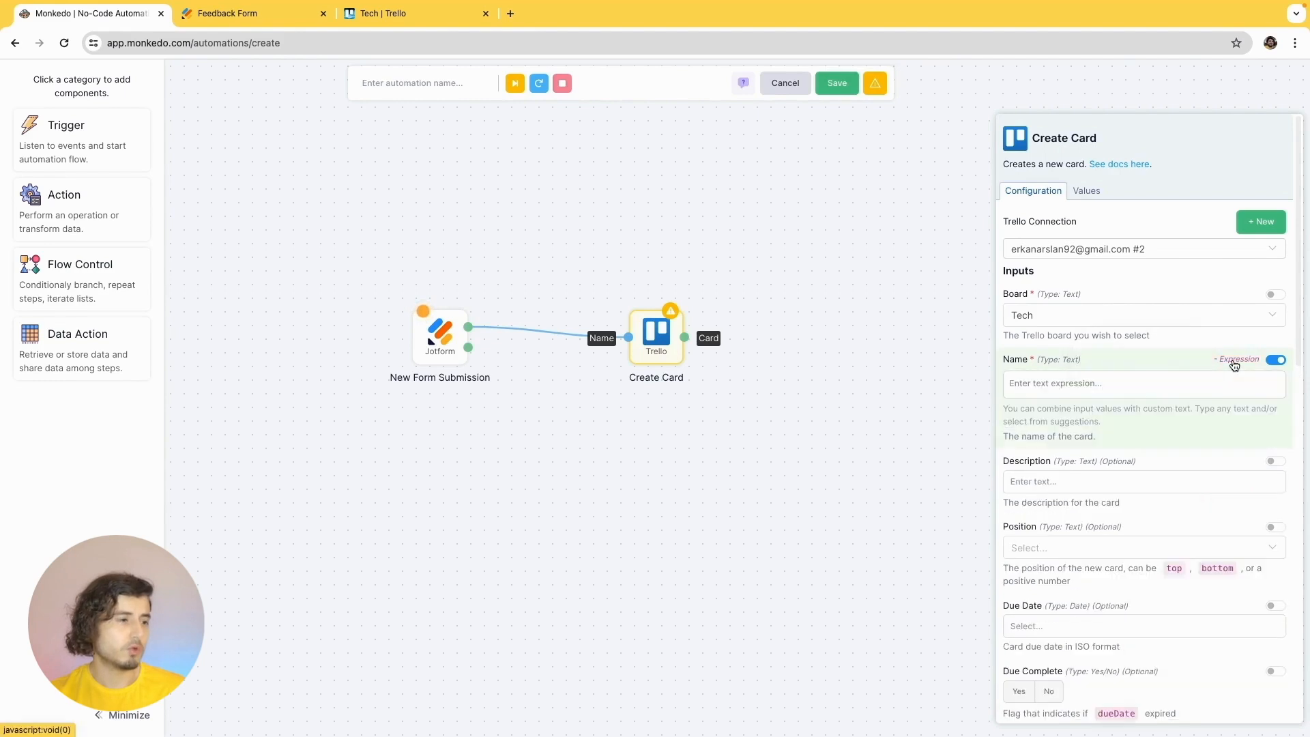
{"action": "left_click", "coordinate": [1125, 387]}
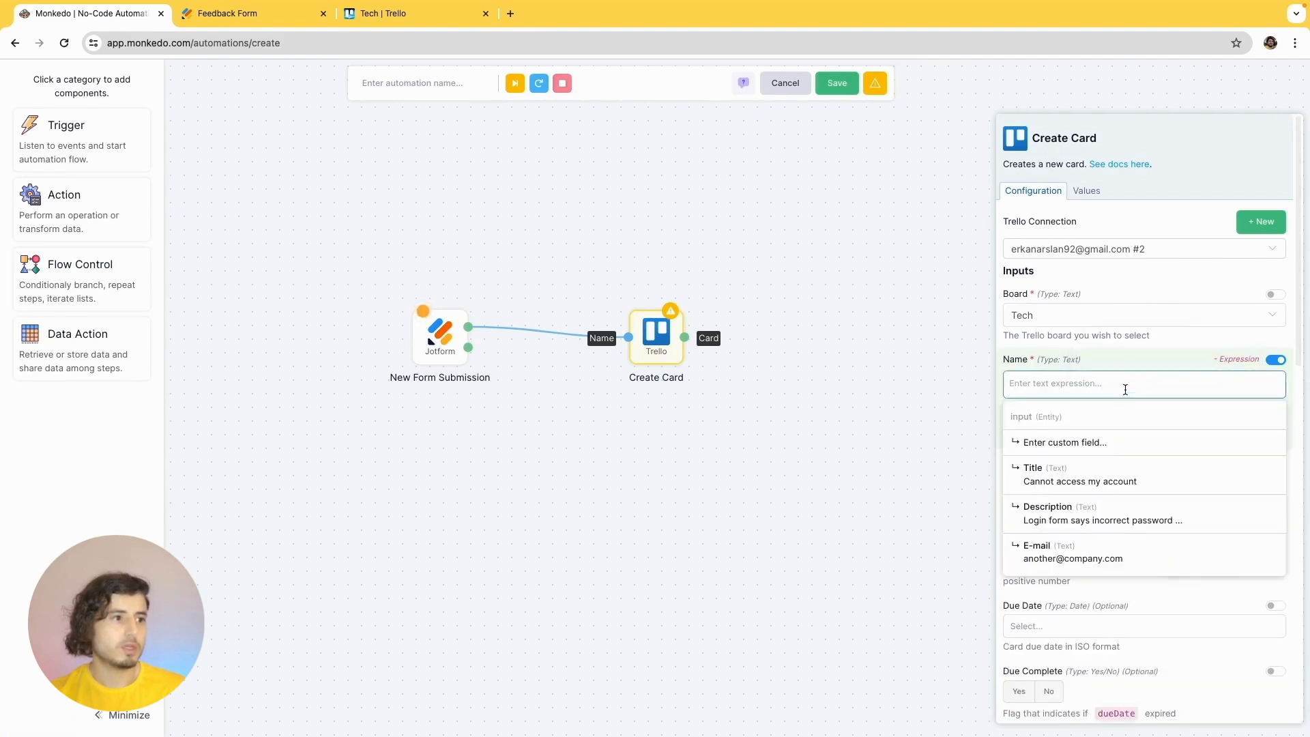
{"action": "left_click", "coordinate": [1130, 475]}
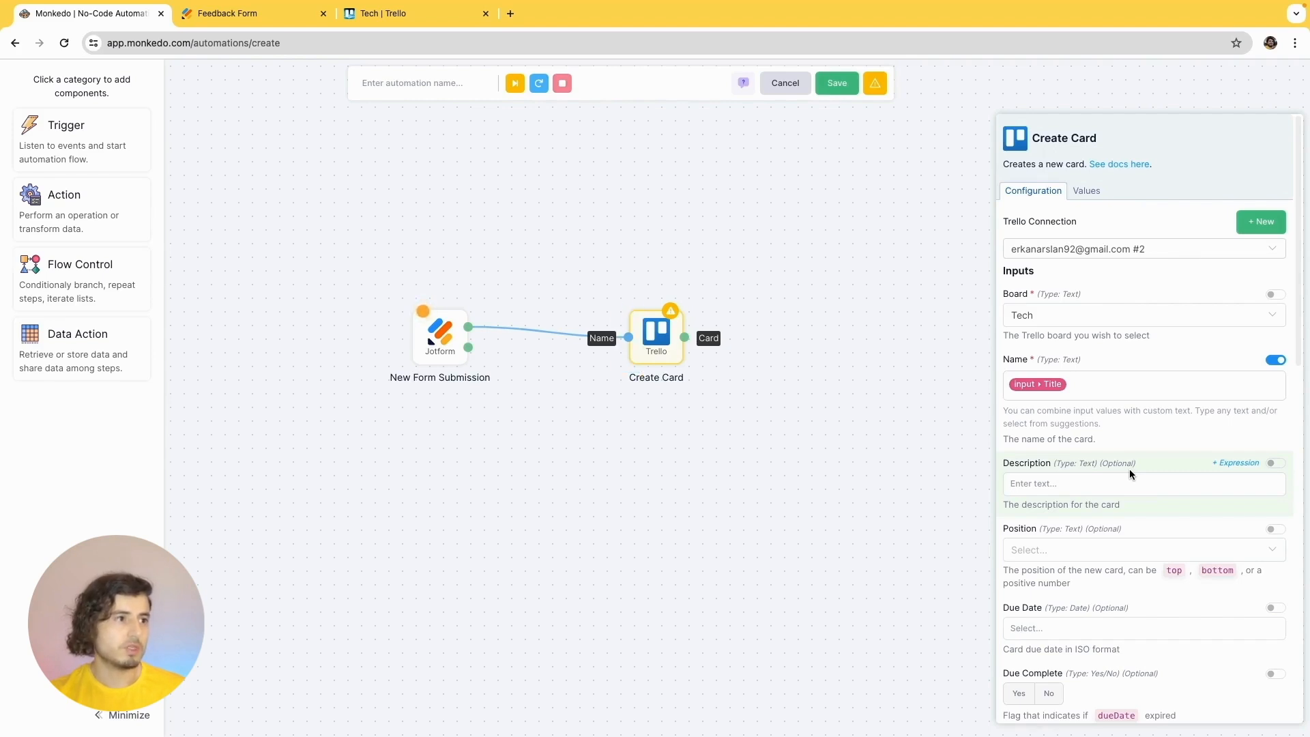
Step: Enable Create Card's Description input, connect the trigger's Answers output to it, and set its expression to the Description field
{"action": "left_click", "coordinate": [1275, 463]}
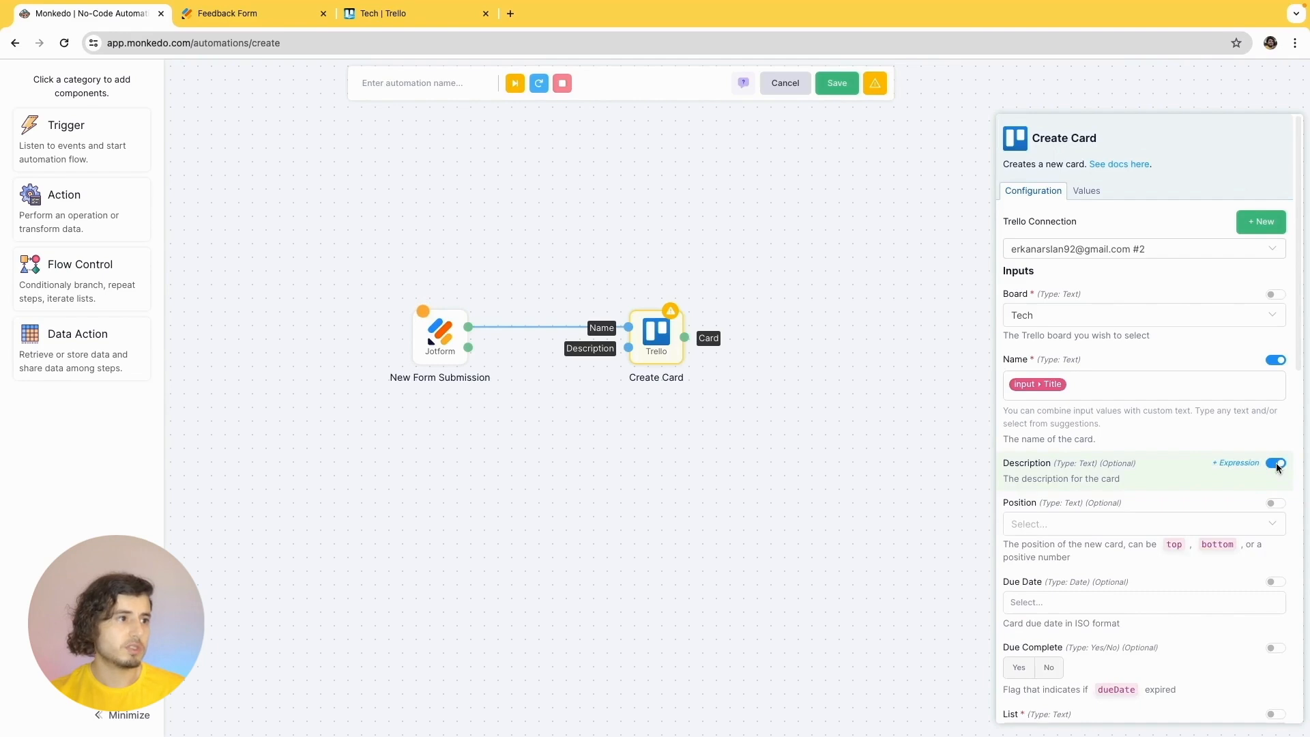
{"action": "left_click_drag", "start_coordinate": [469, 328], "coordinate": [628, 347]}
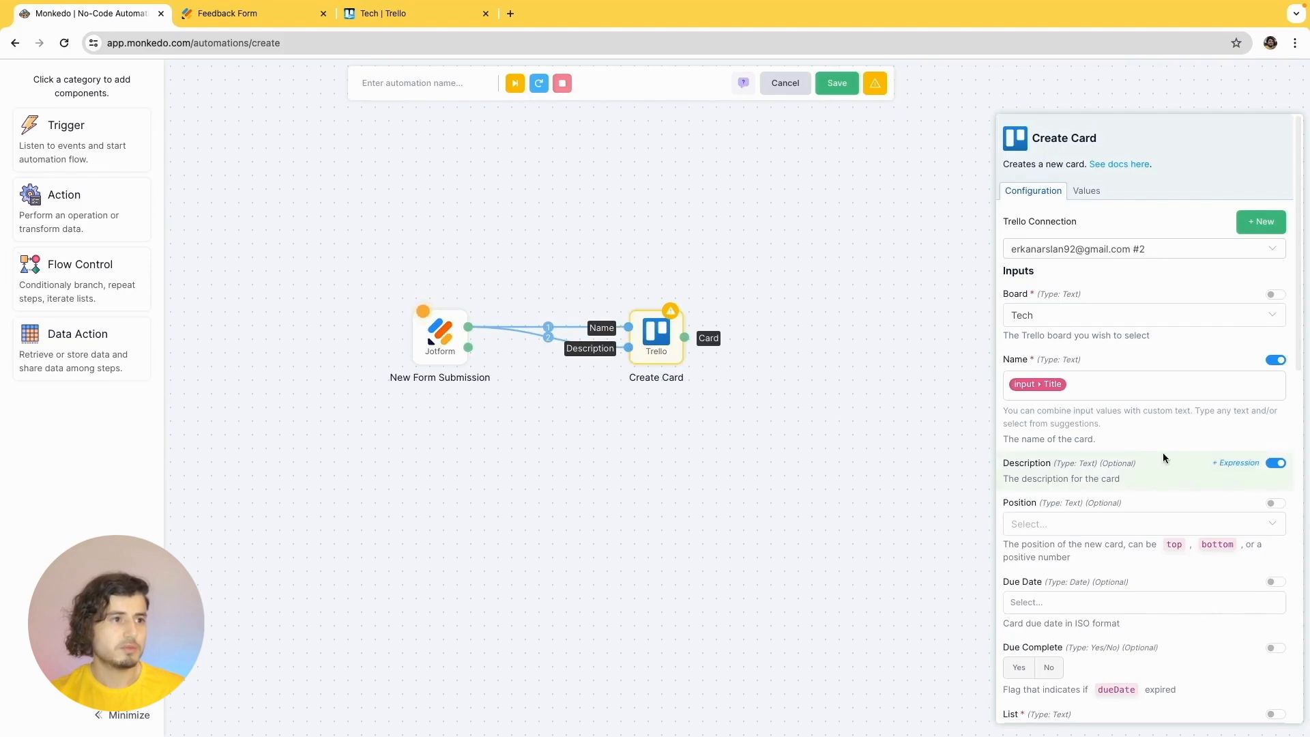
{"action": "left_click", "coordinate": [1235, 463]}
{"action": "left_click", "coordinate": [1147, 489]}
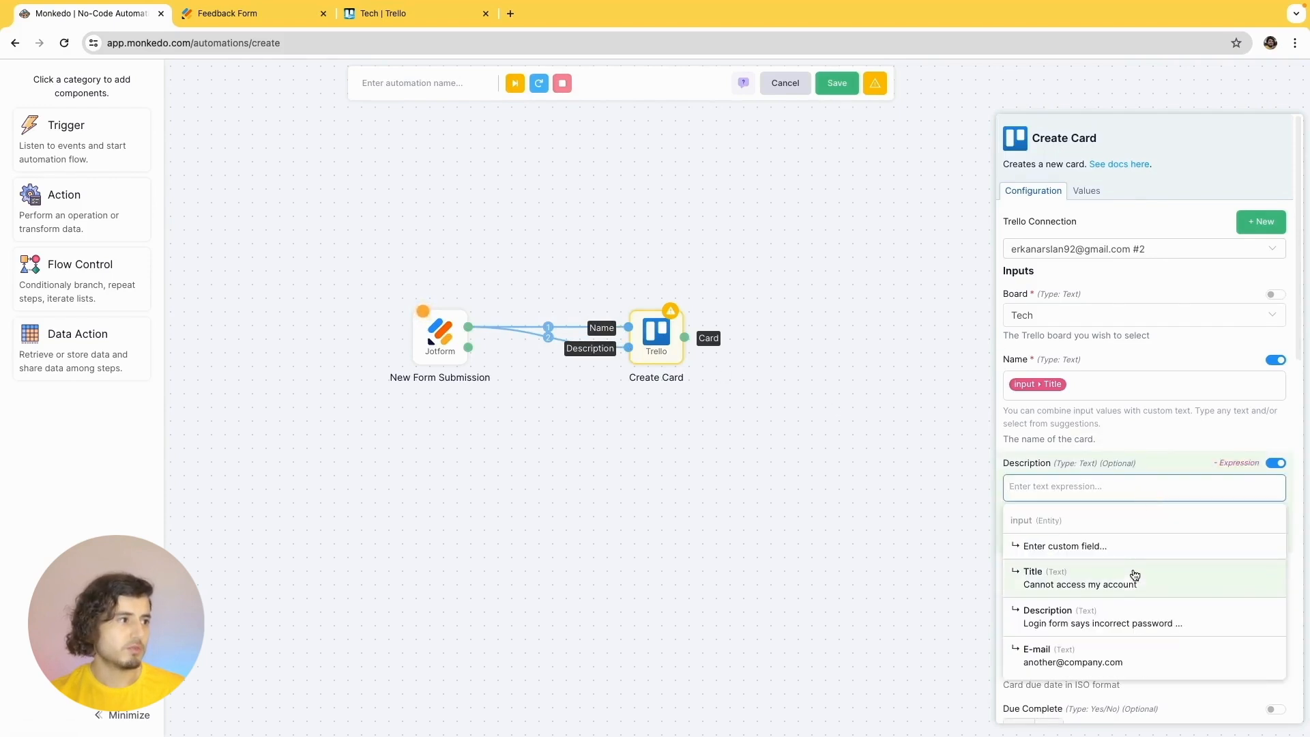
{"action": "left_click", "coordinate": [1134, 617]}
Step: Set the list in which Create Card adds the card to To Do
{"action": "scroll", "coordinate": [1135, 617], "scroll_direction": "down", "scroll_amount": 4}
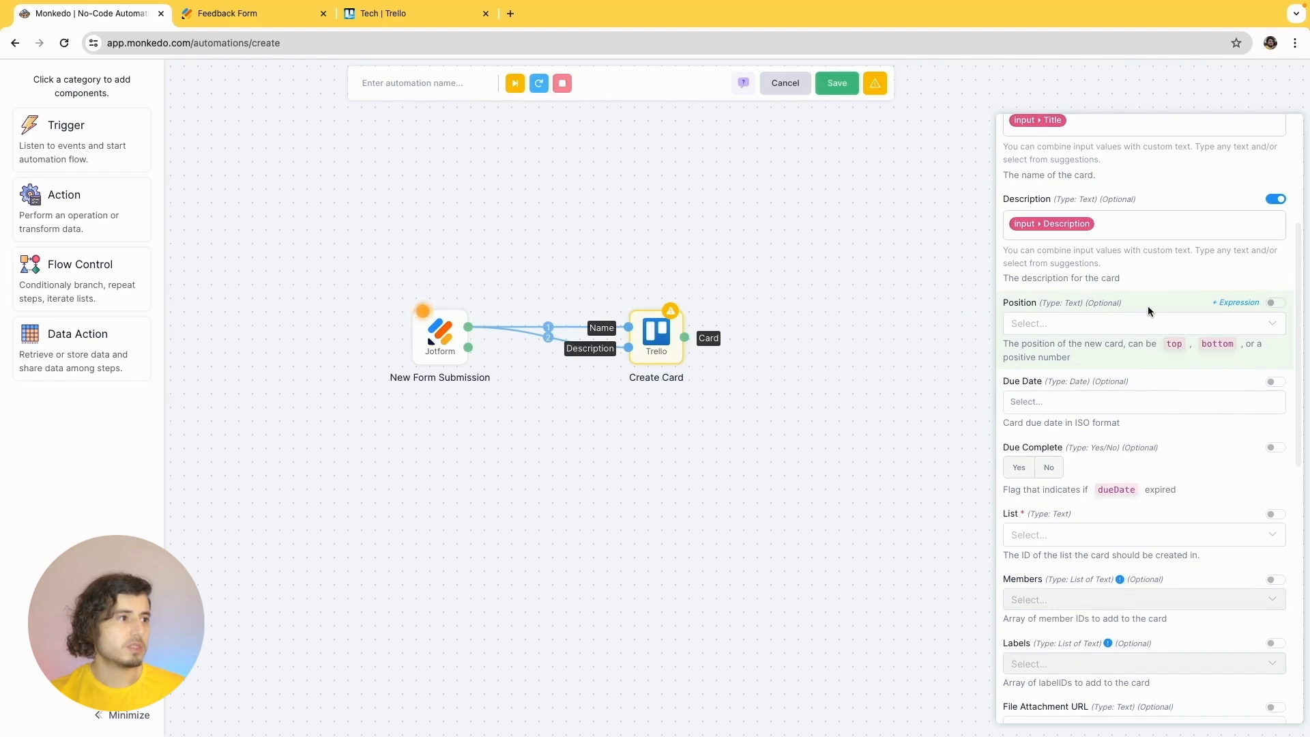
{"action": "left_click", "coordinate": [1135, 533]}
{"action": "left_click", "coordinate": [1131, 558]}
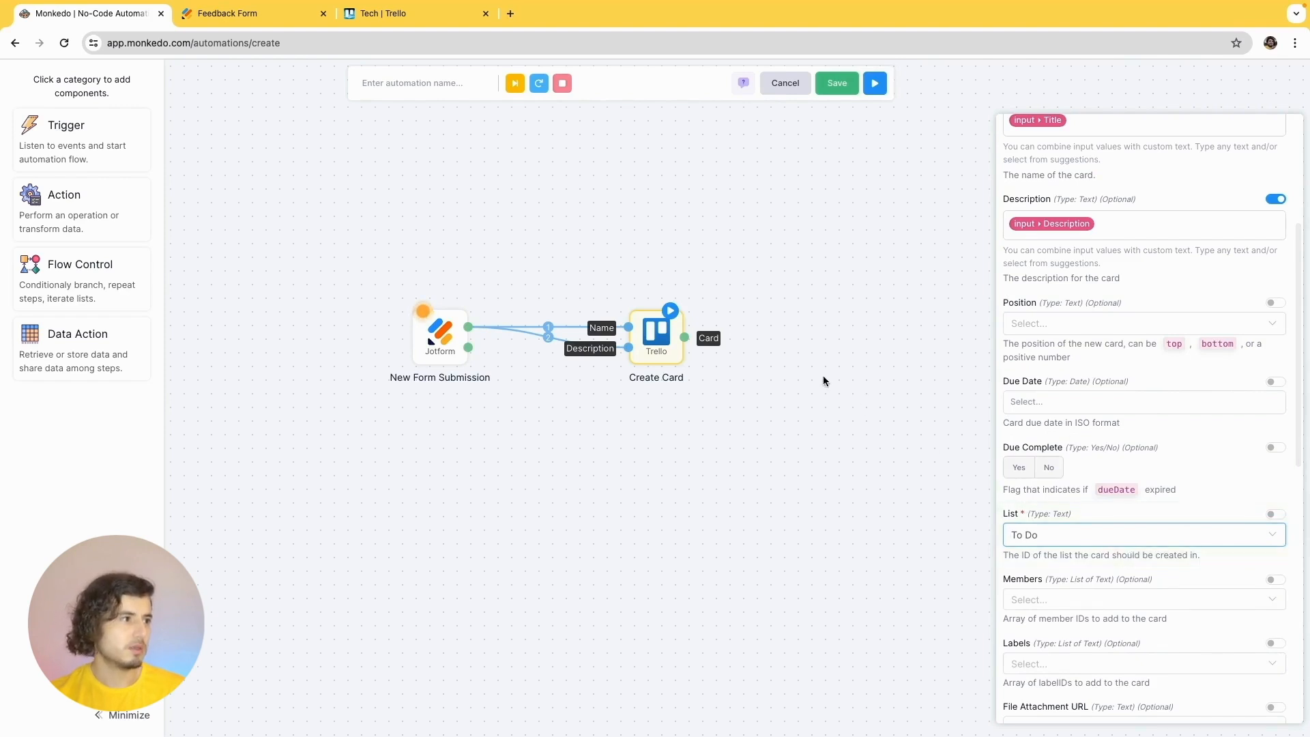
Step: Run the Create Card action, then switch to Trello and open the new card in the Tech board's To Do list
{"action": "left_click", "coordinate": [672, 311]}
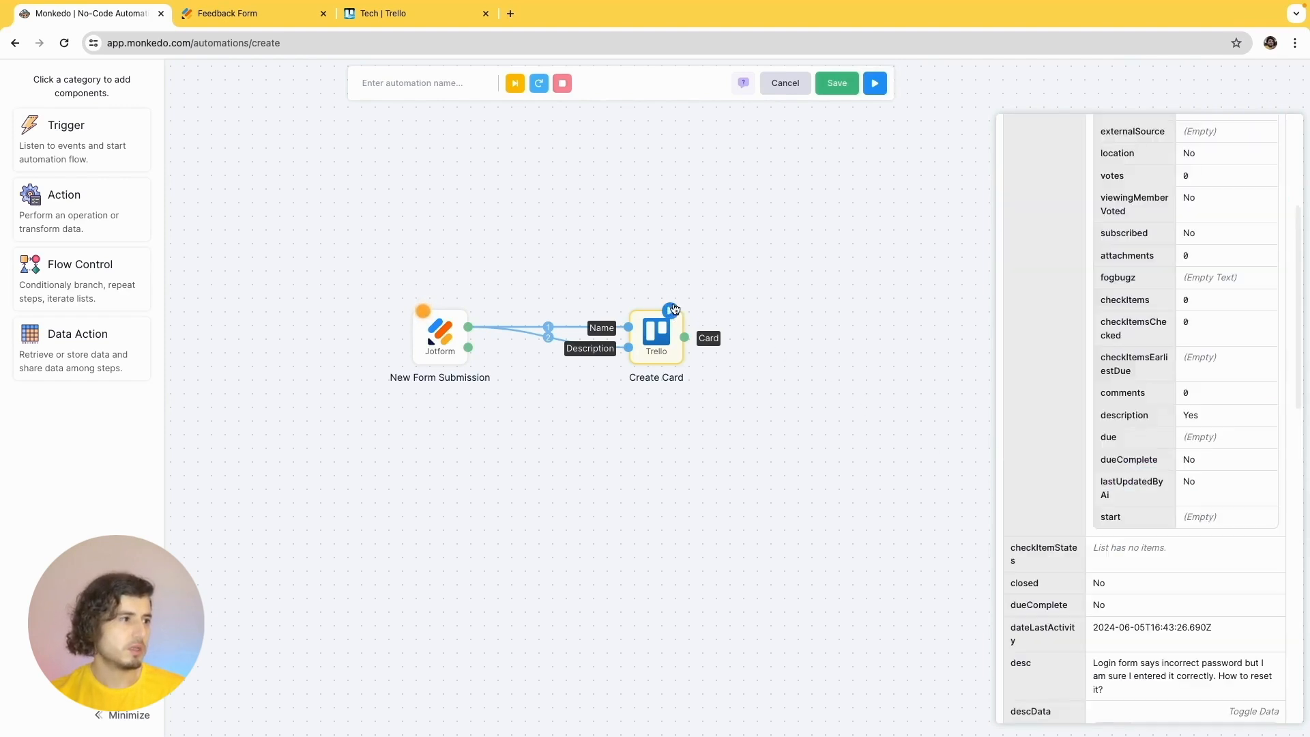
{"action": "left_click", "coordinate": [400, 21]}
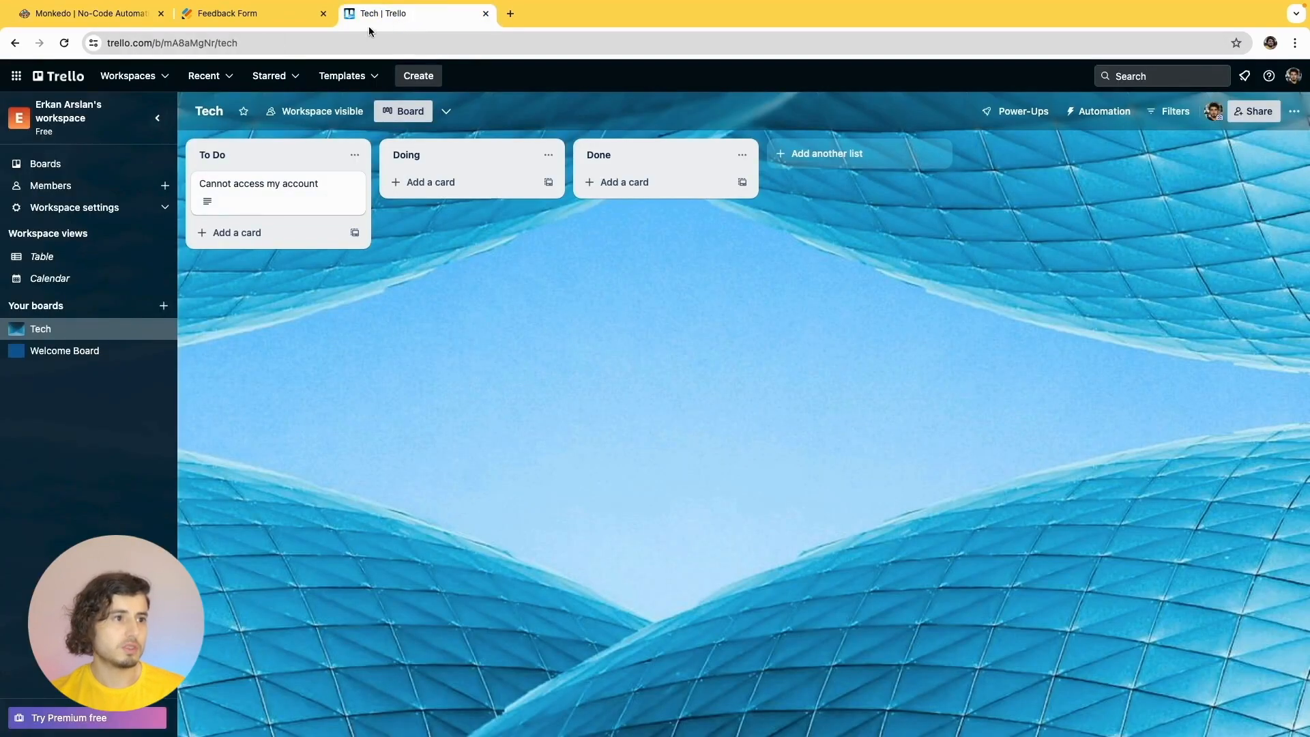
{"action": "left_click", "coordinate": [247, 199]}
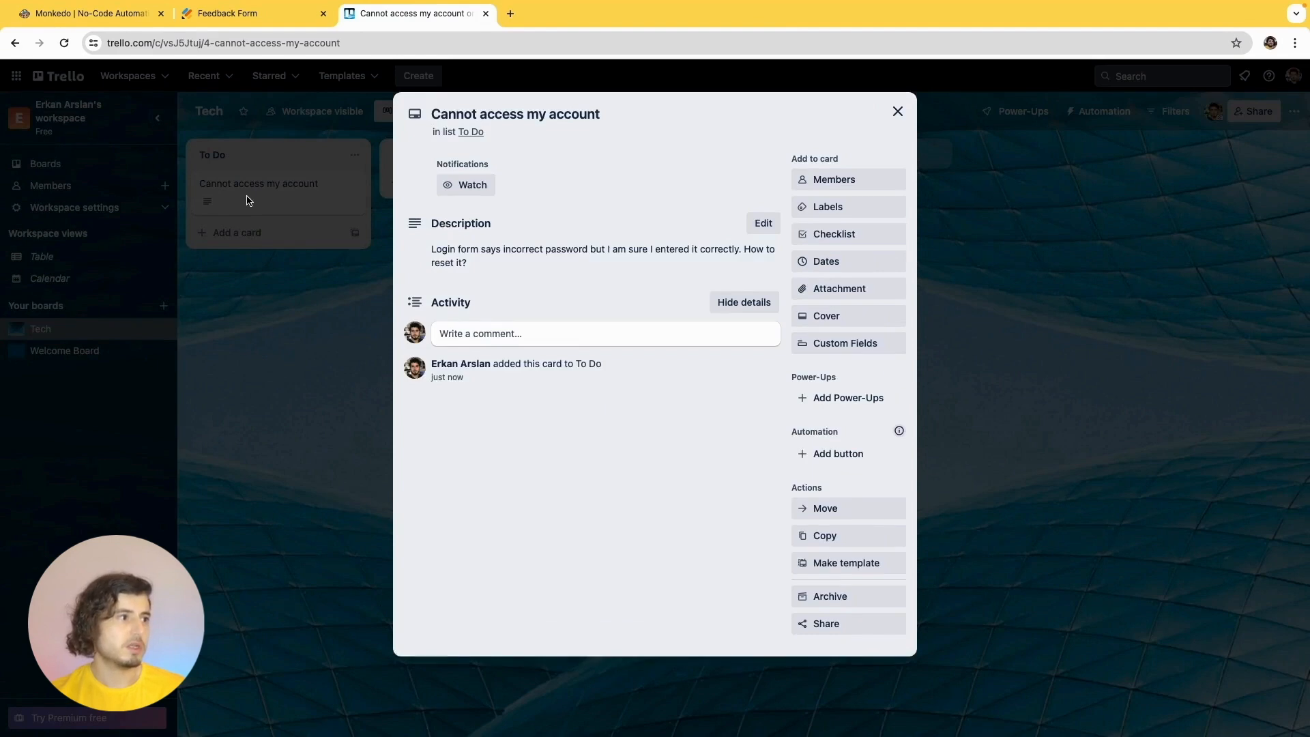
Step: Switch back to Monkedo, name the automation Task from issue, and save it
{"action": "left_click", "coordinate": [121, 17]}
{"action": "type", "text": "Task from issue"}
{"action": "left_click", "coordinate": [848, 85]}
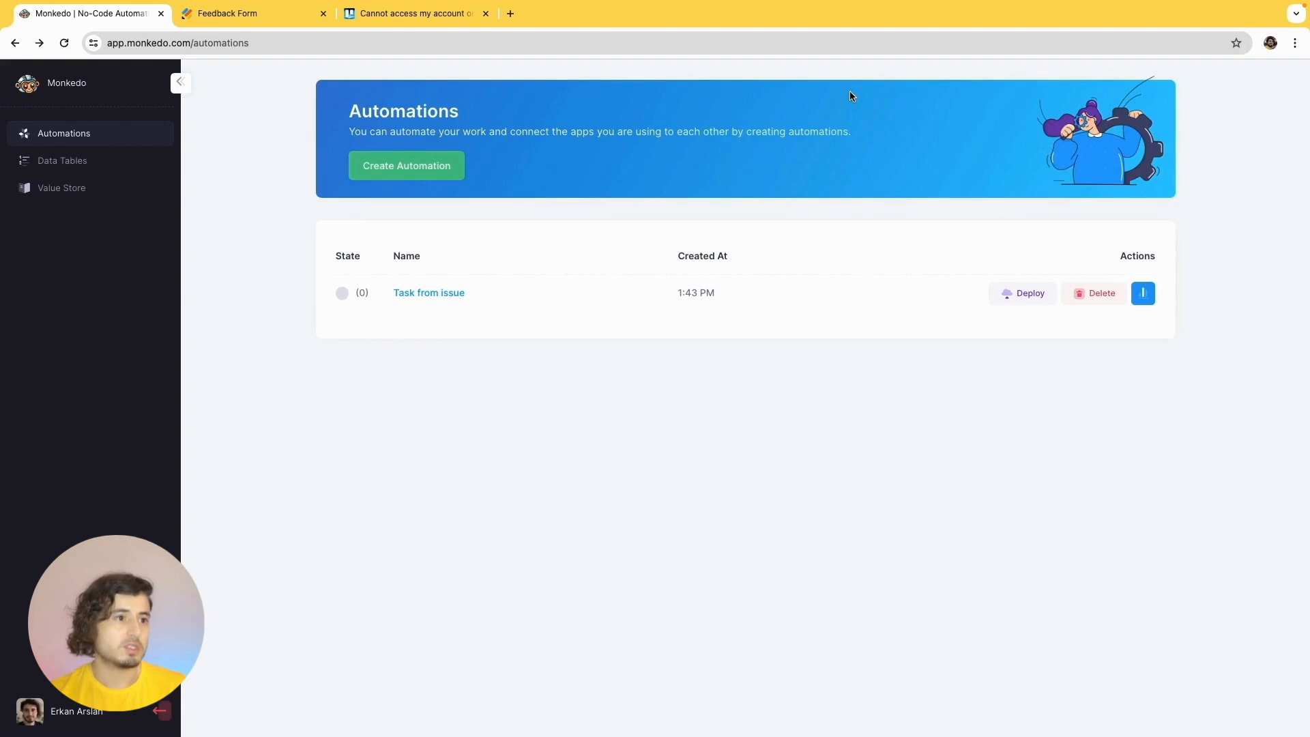
Step: Deploy the Task from issue automation and confirm the deployment
{"action": "left_click", "coordinate": [1007, 293]}
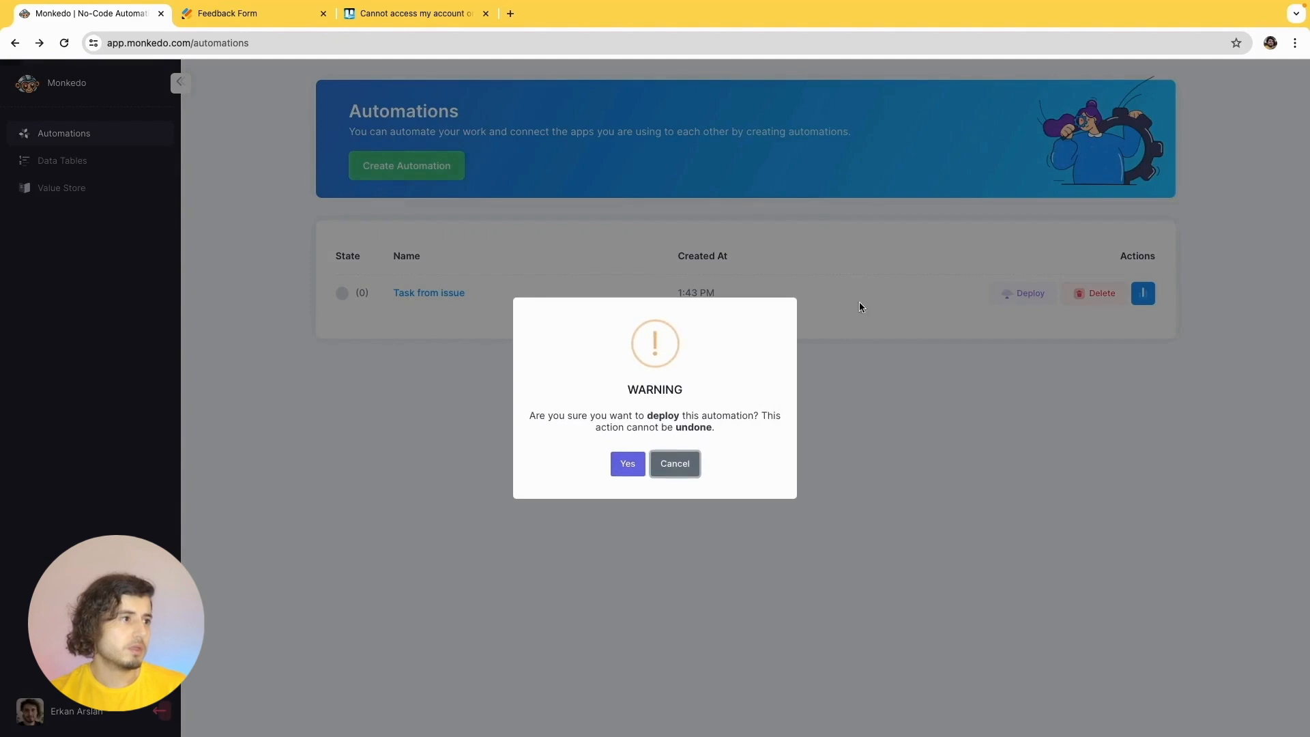
{"action": "left_click", "coordinate": [634, 457]}
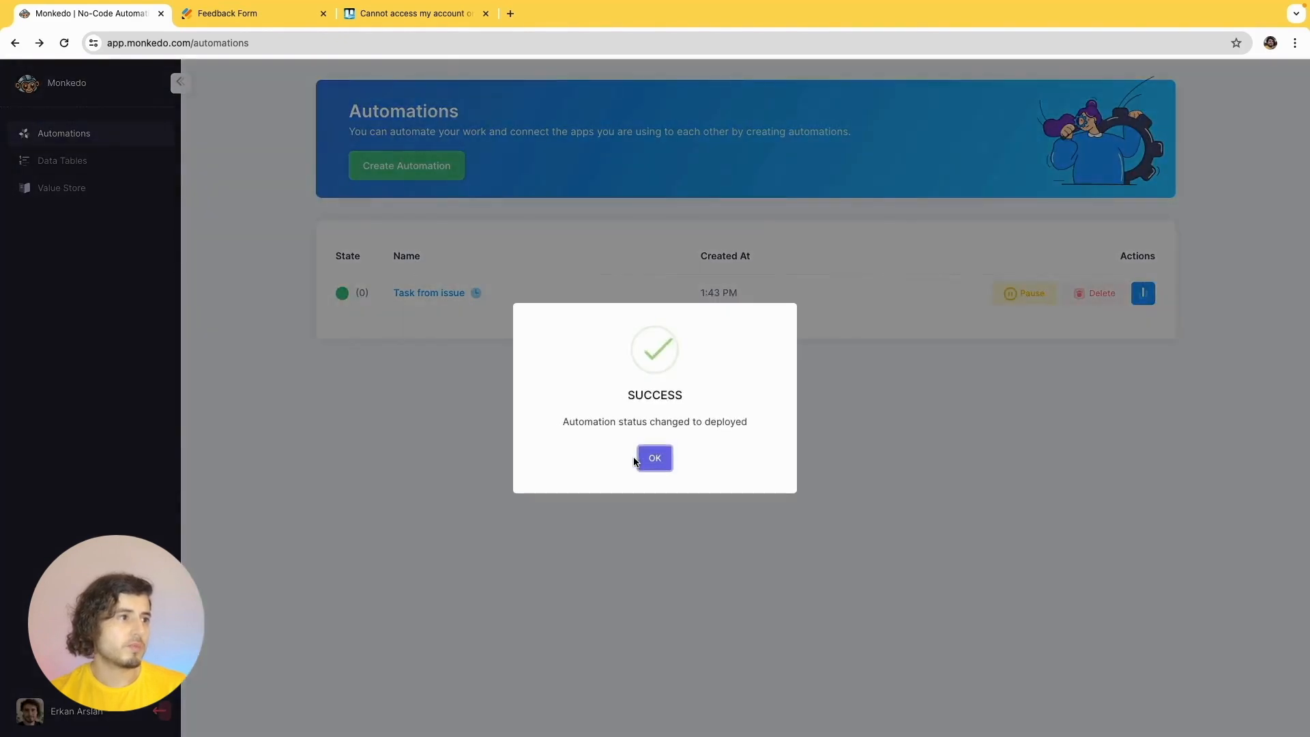
{"action": "left_click", "coordinate": [654, 461]}
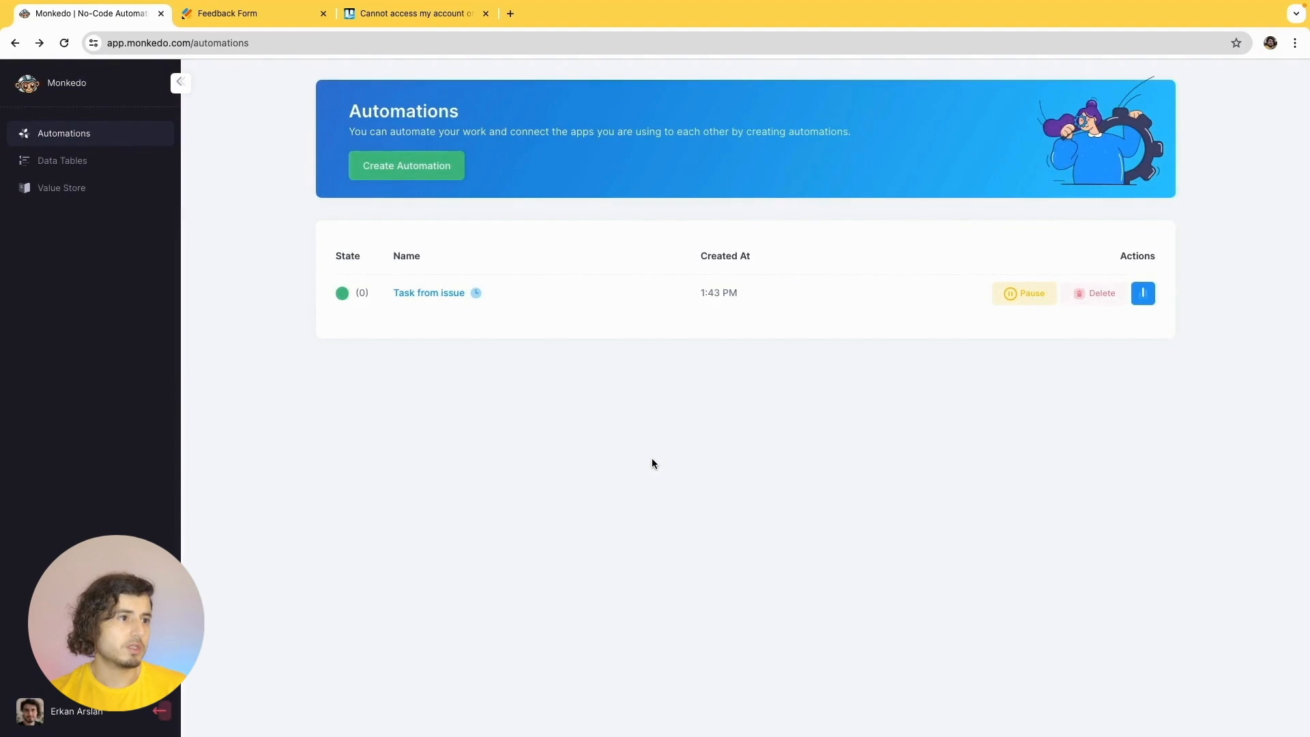
Step: Switch to the Jotform Feedback Form and submit it with title "A new issue", description "A new example description", and an example e-mail address
{"action": "left_click", "coordinate": [248, 14]}
{"action": "left_click", "coordinate": [453, 290]}
{"action": "type", "text": "A new issue"}
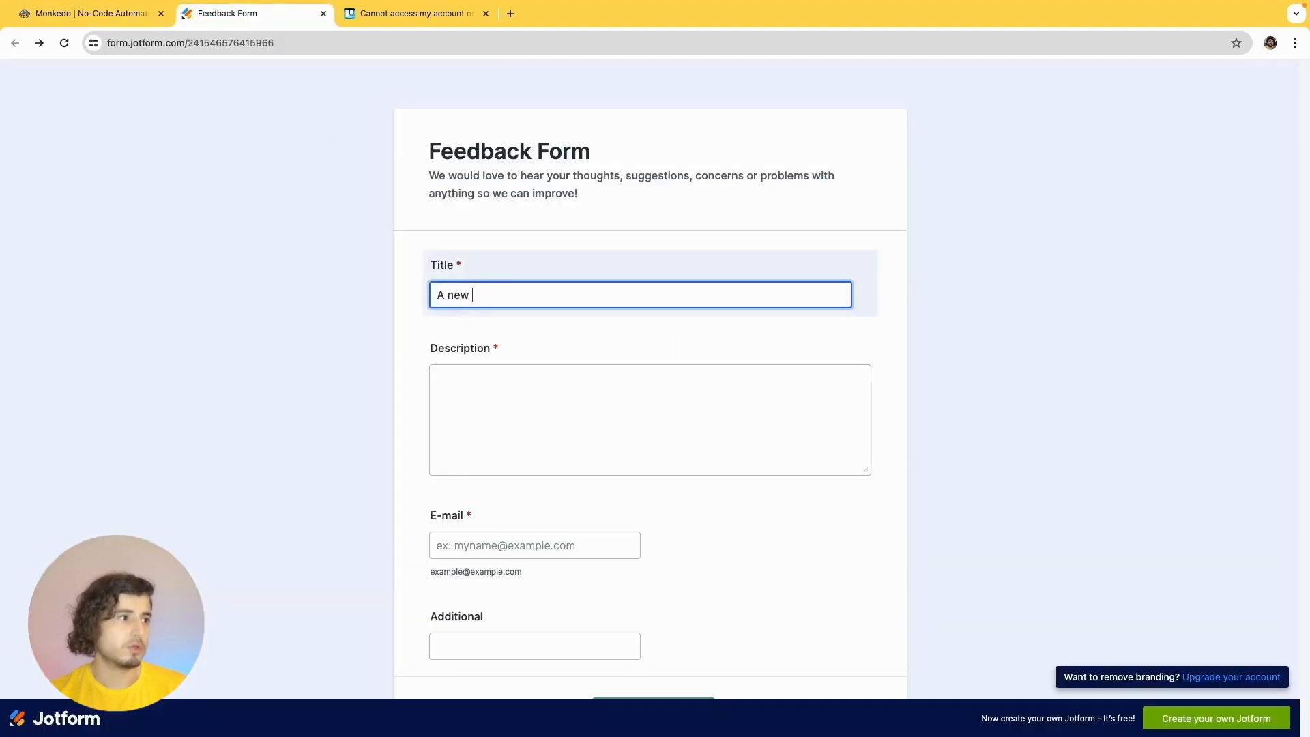
{"action": "key", "text": "Tab"}
{"action": "type", "text": "A new example description"}
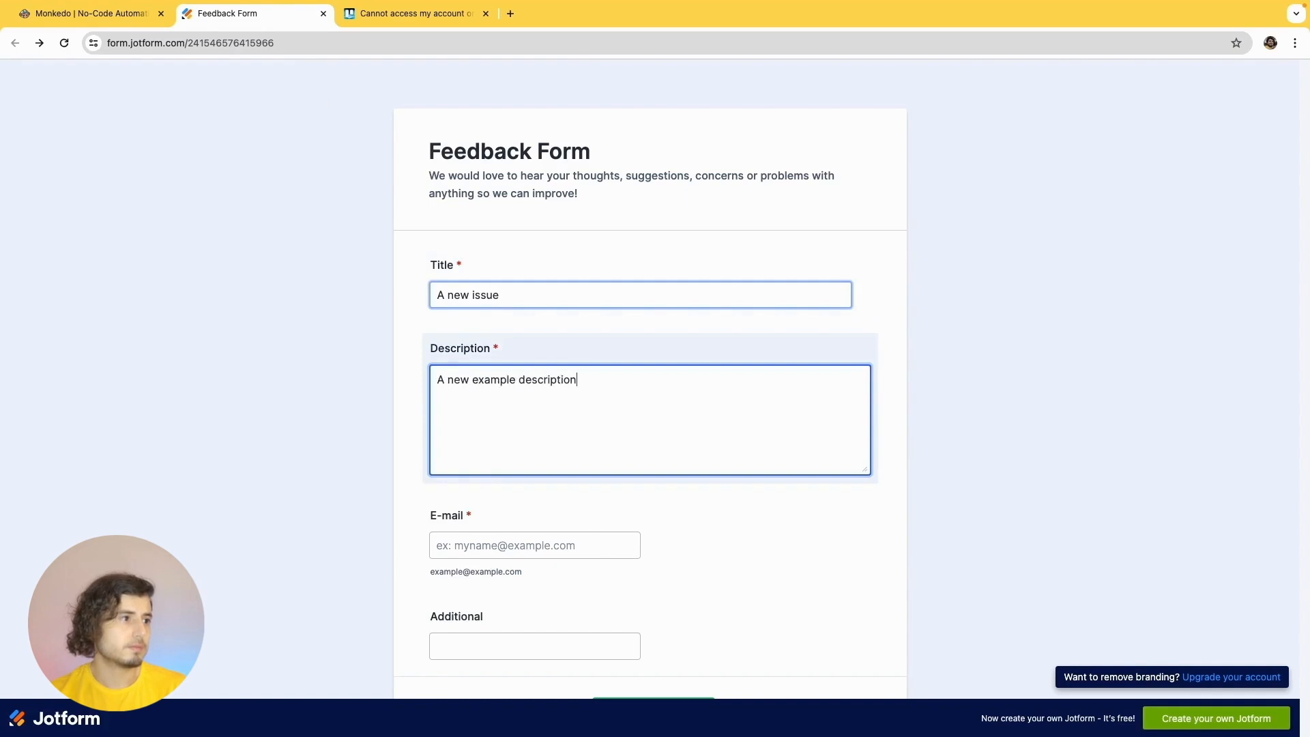
{"action": "key", "text": "Tab"}
{"action": "type", "text": "user@company.com"}
{"action": "scroll", "coordinate": [460, 287], "scroll_direction": "down", "scroll_amount": 3}
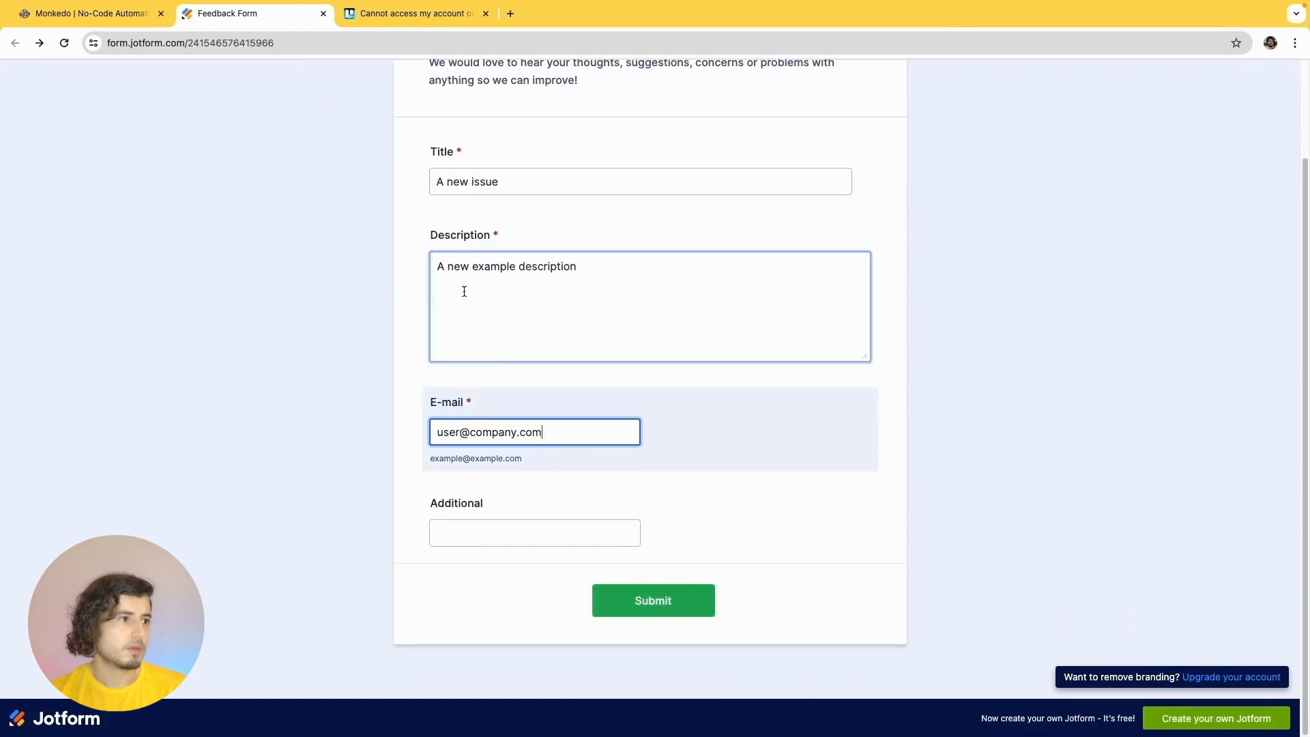
{"action": "left_click", "coordinate": [642, 599]}
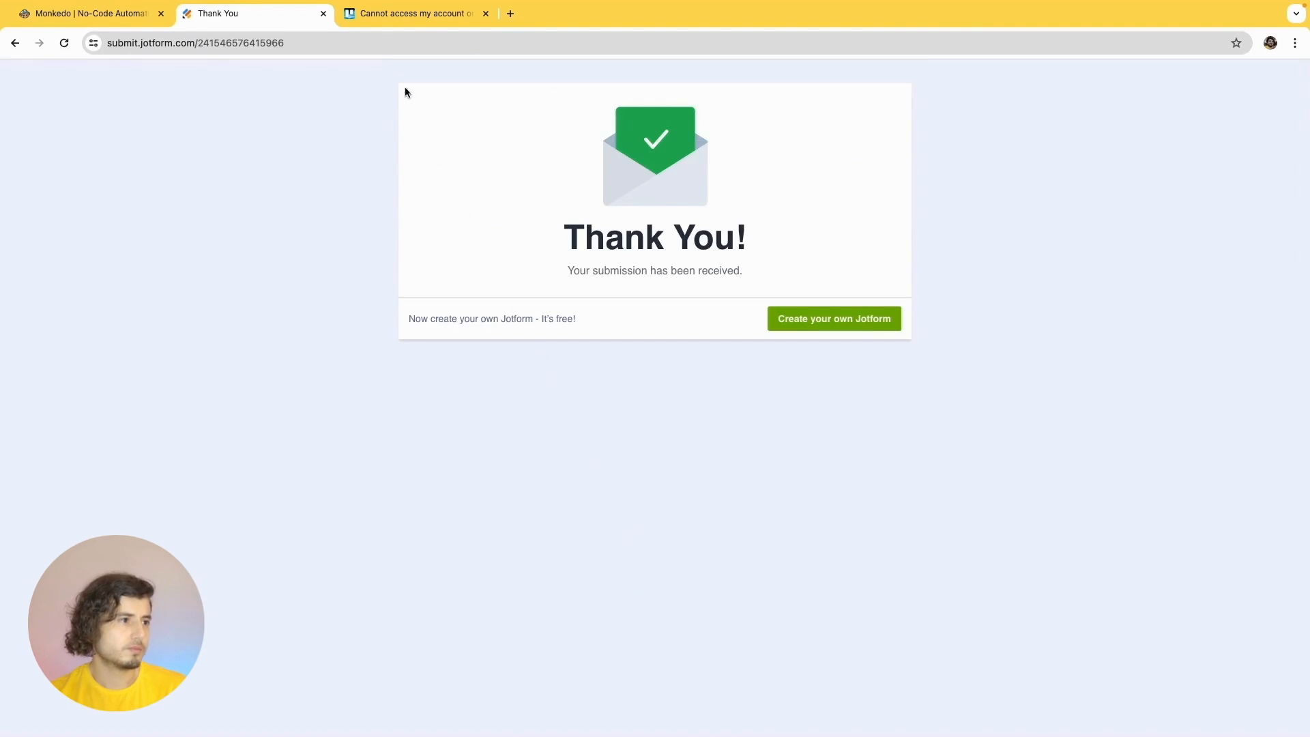
Step: Switch to Trello, close the open card, and open the "A new issue" card in the To Do list
{"action": "left_click", "coordinate": [396, 16]}
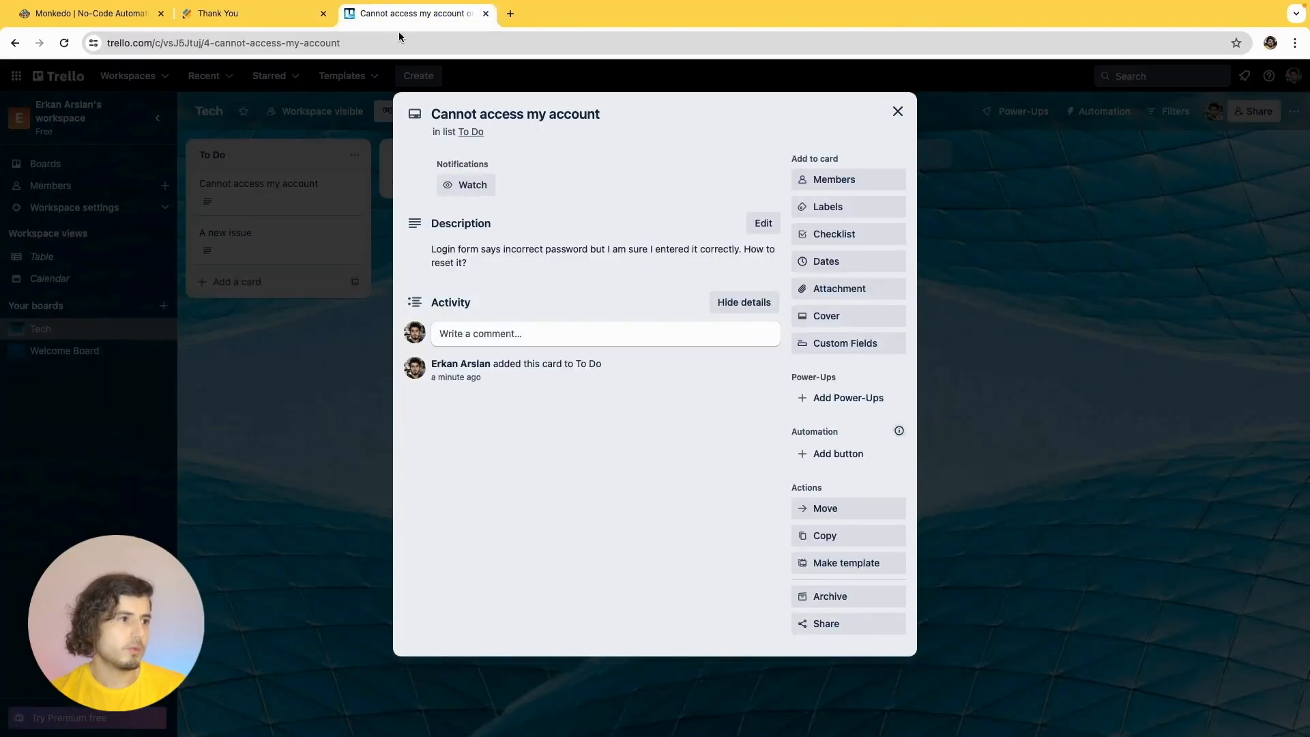
{"action": "left_click", "coordinate": [365, 354]}
{"action": "left_click", "coordinate": [266, 244]}
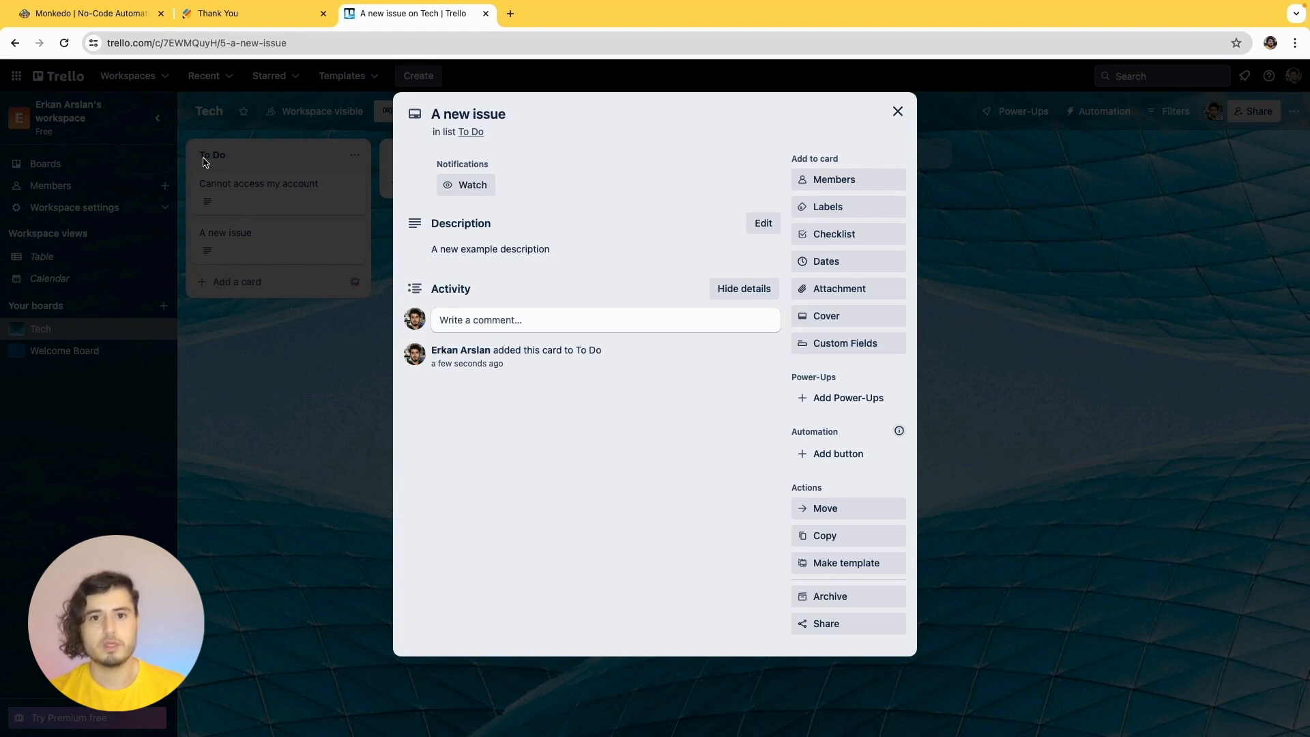
Step: Switch to Monkedo, select the listed board member in Create Card's Members input of the Task from issue automation, and save the automation
{"action": "left_click", "coordinate": [71, 17]}
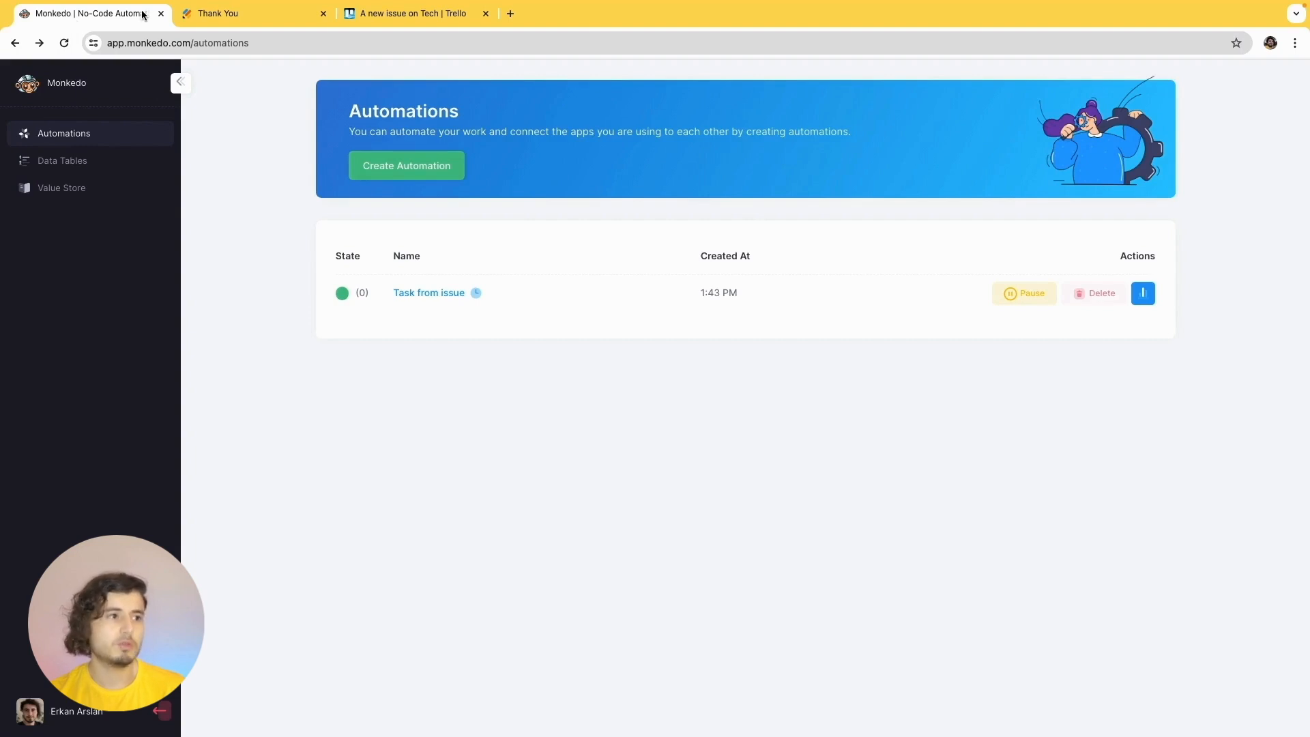
{"action": "left_click", "coordinate": [430, 294]}
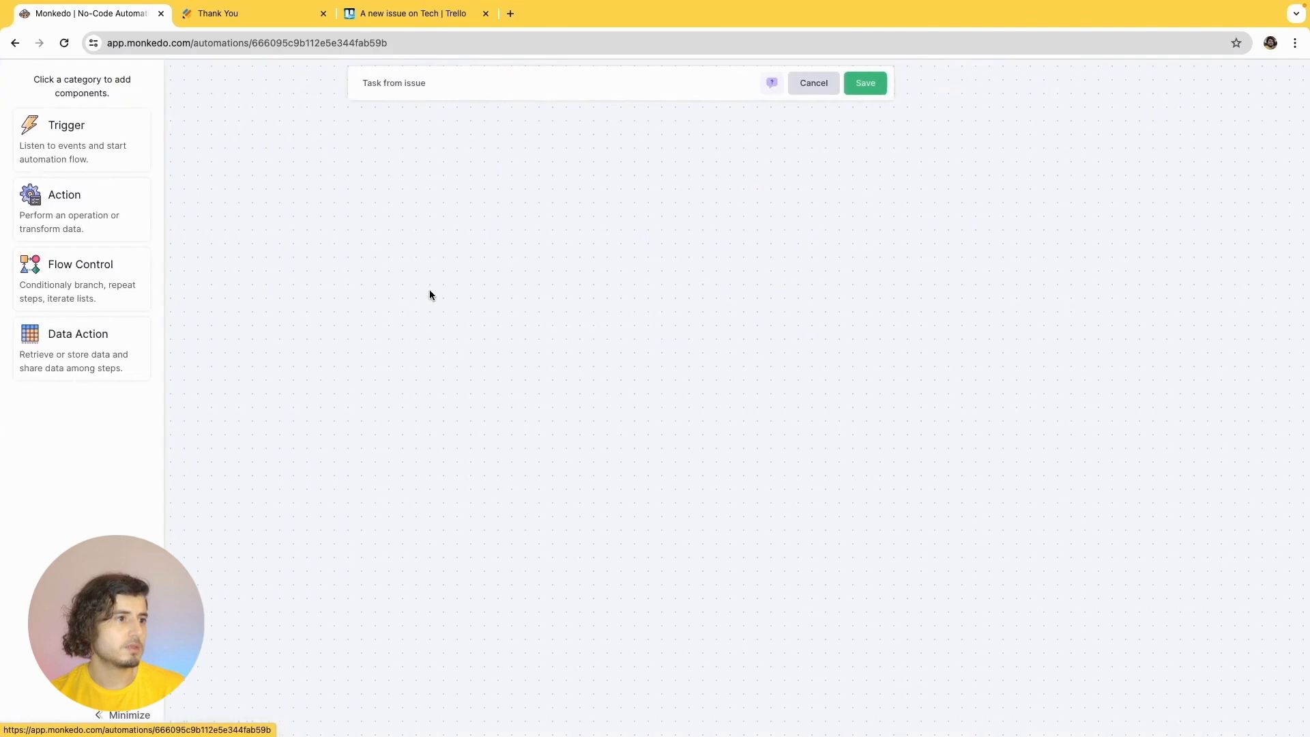
{"action": "left_click", "coordinate": [652, 336]}
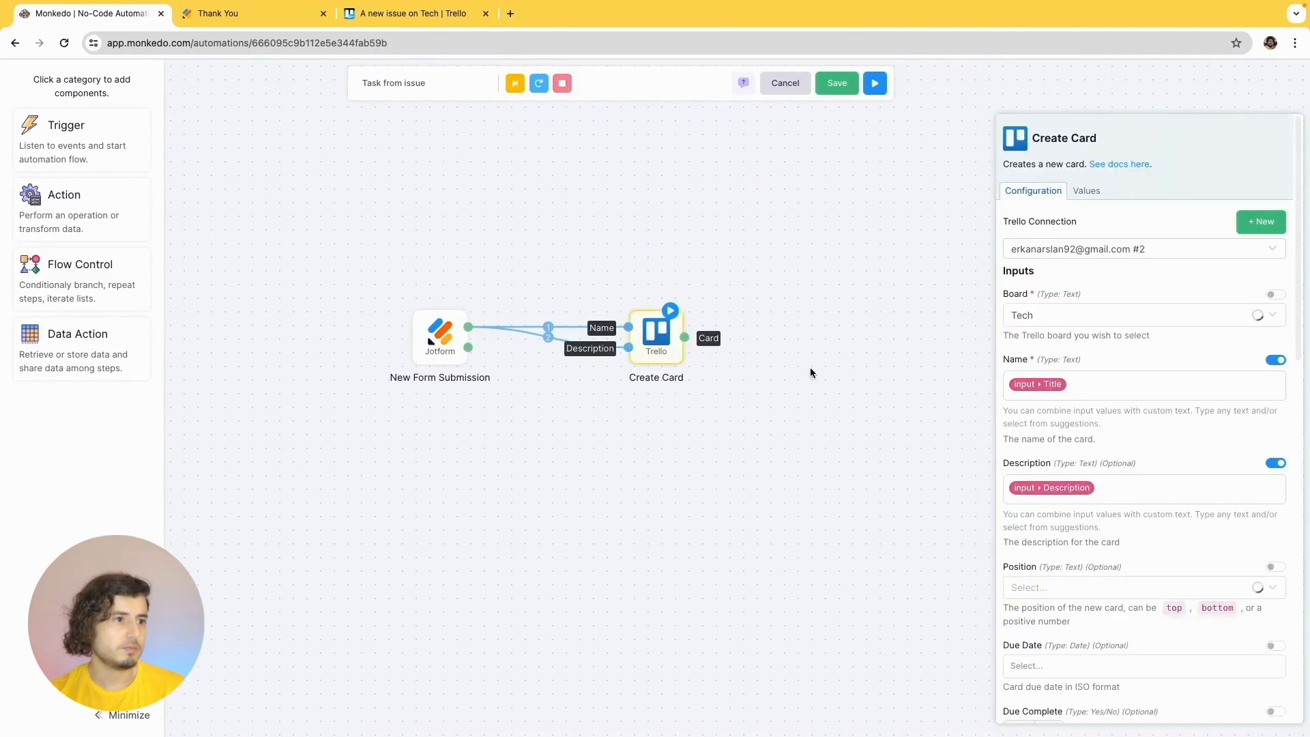
{"action": "scroll", "coordinate": [1112, 447], "scroll_direction": "down", "scroll_amount": 2}
{"action": "scroll", "coordinate": [1112, 447], "scroll_direction": "down", "scroll_amount": 4}
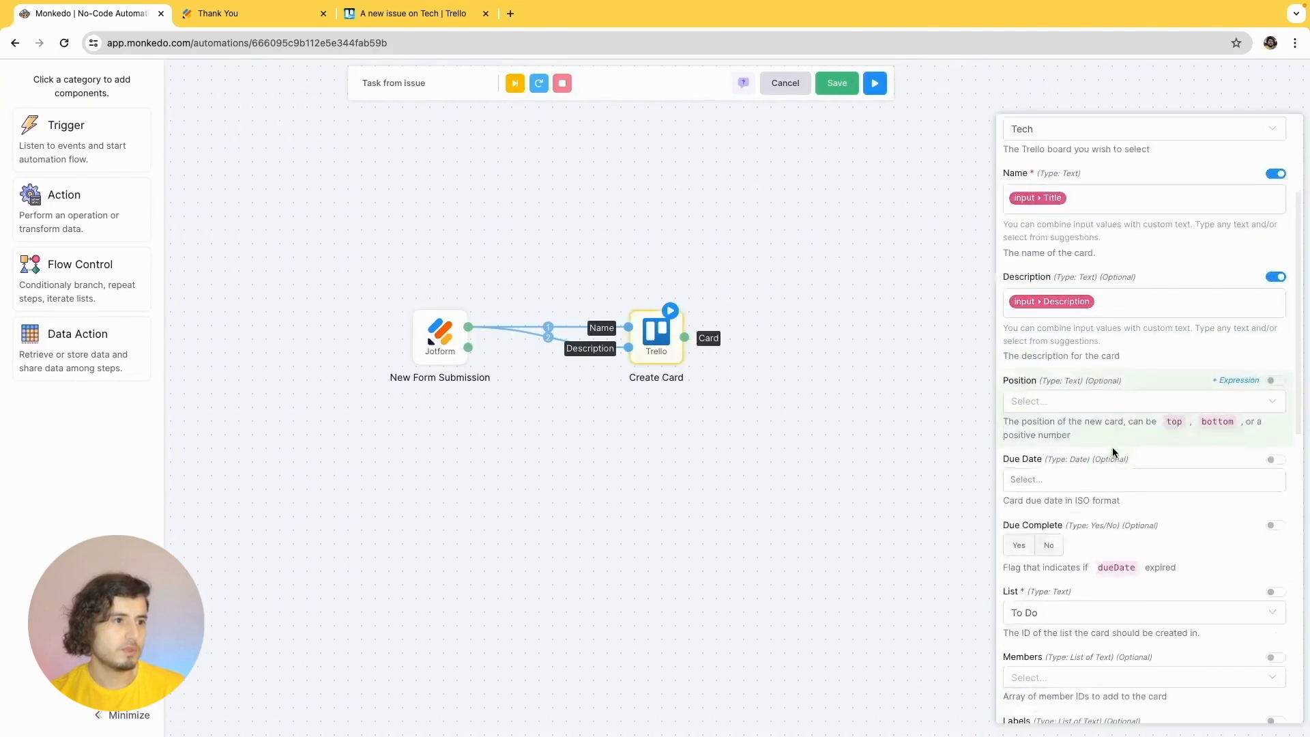
{"action": "left_click", "coordinate": [1091, 431]}
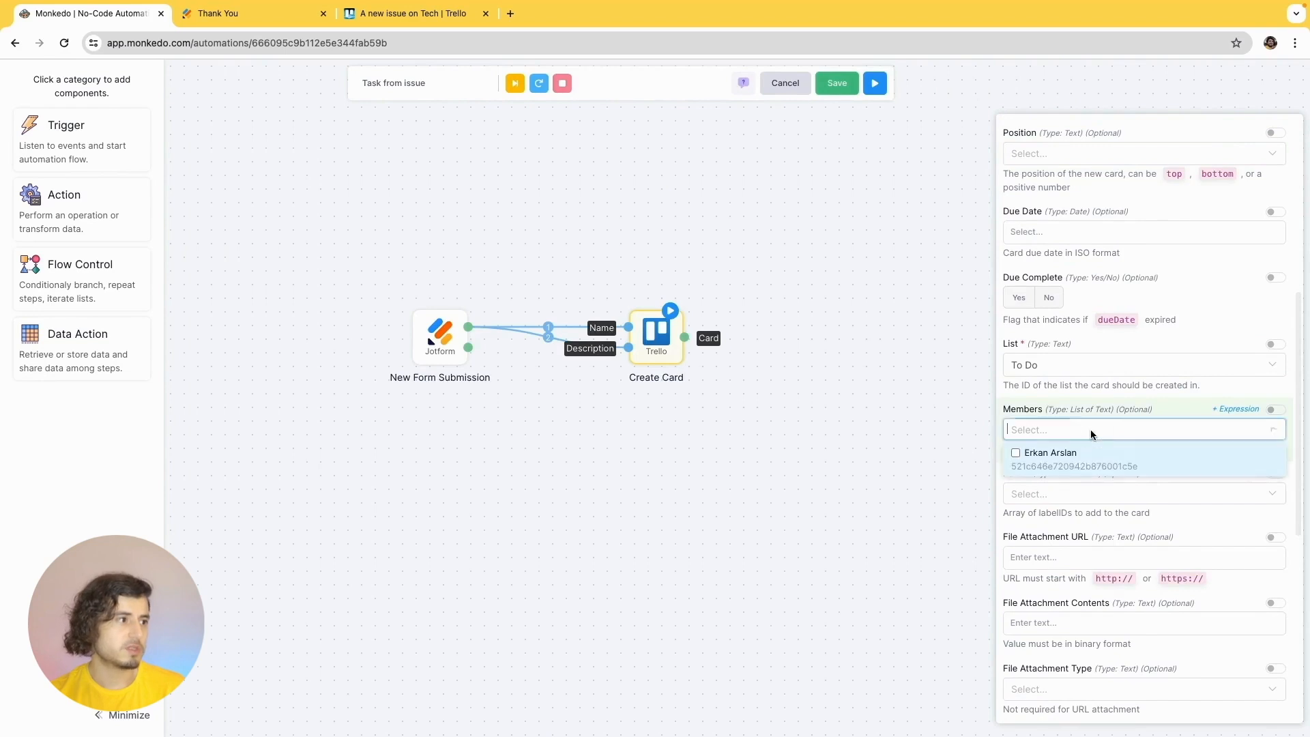
{"action": "left_click", "coordinate": [1062, 465]}
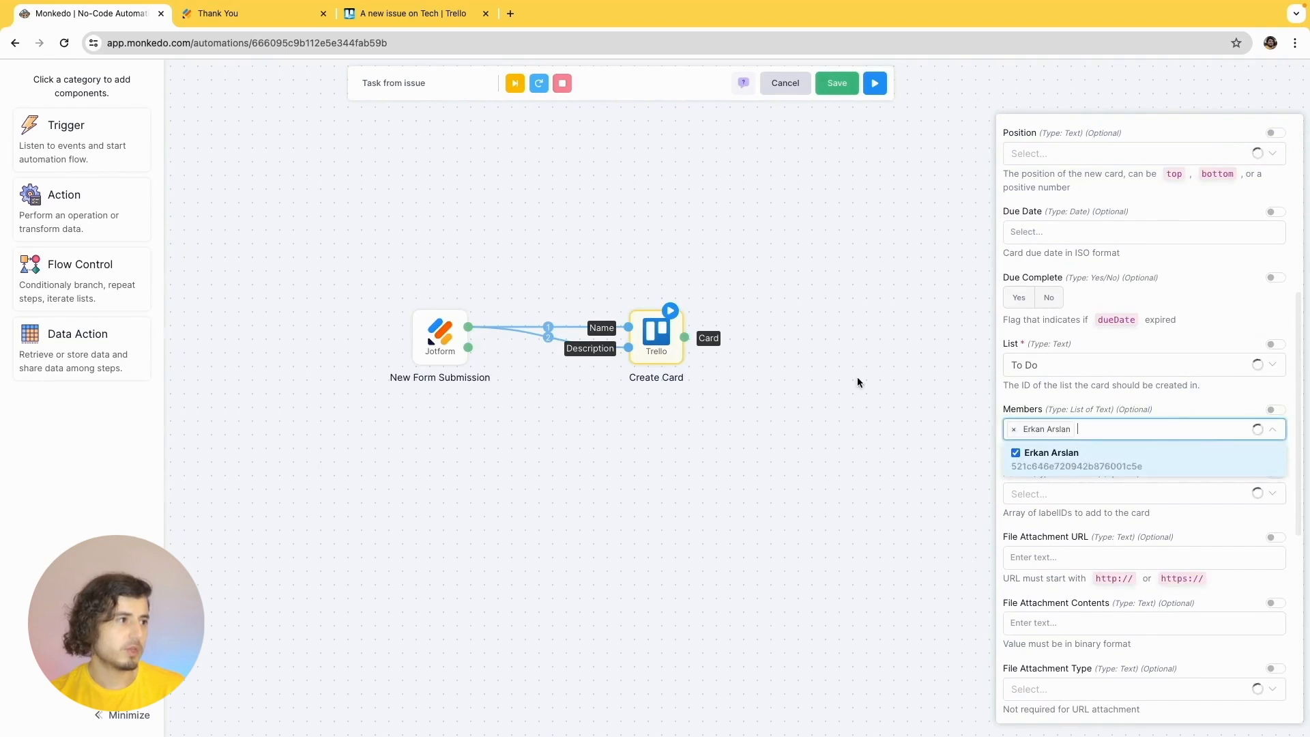
{"action": "left_click", "coordinate": [809, 346]}
{"action": "left_click", "coordinate": [809, 345]}
{"action": "left_click", "coordinate": [838, 83]}
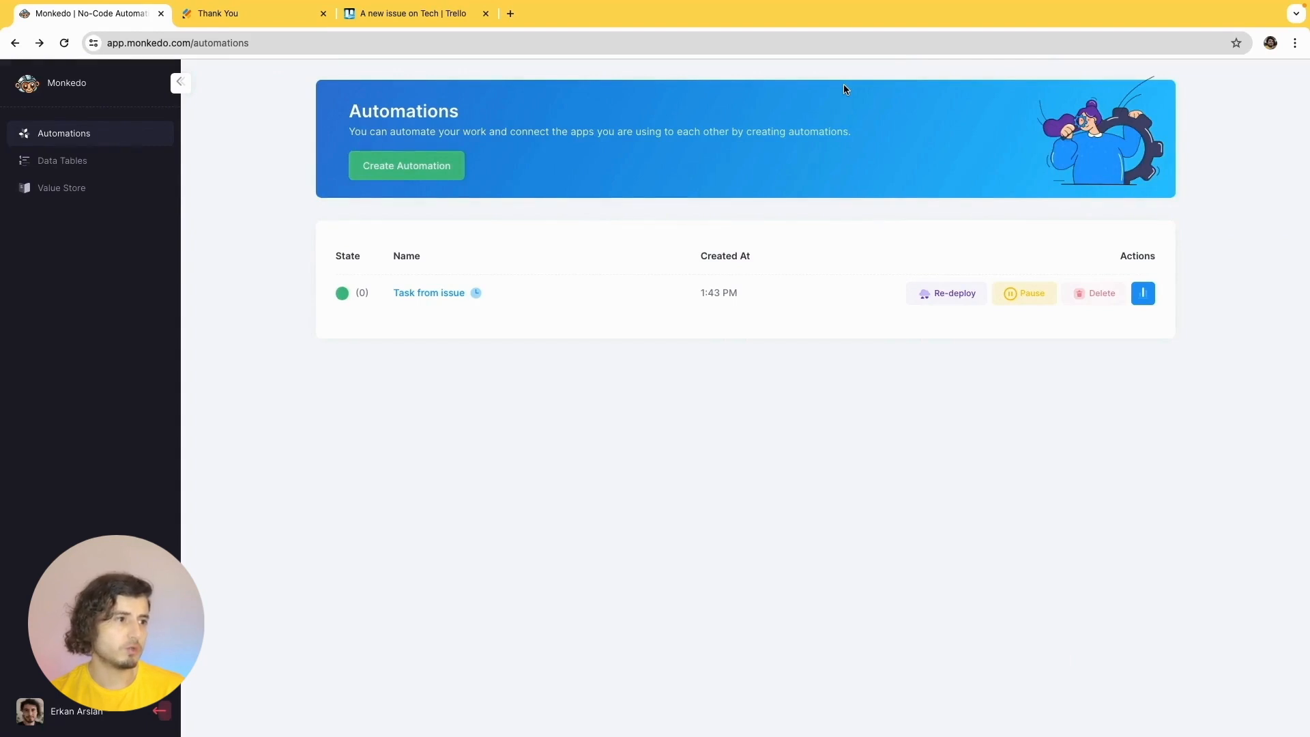
Step: Re-deploy the edited Task from issue automation and confirm the deployment
{"action": "left_click", "coordinate": [947, 293]}
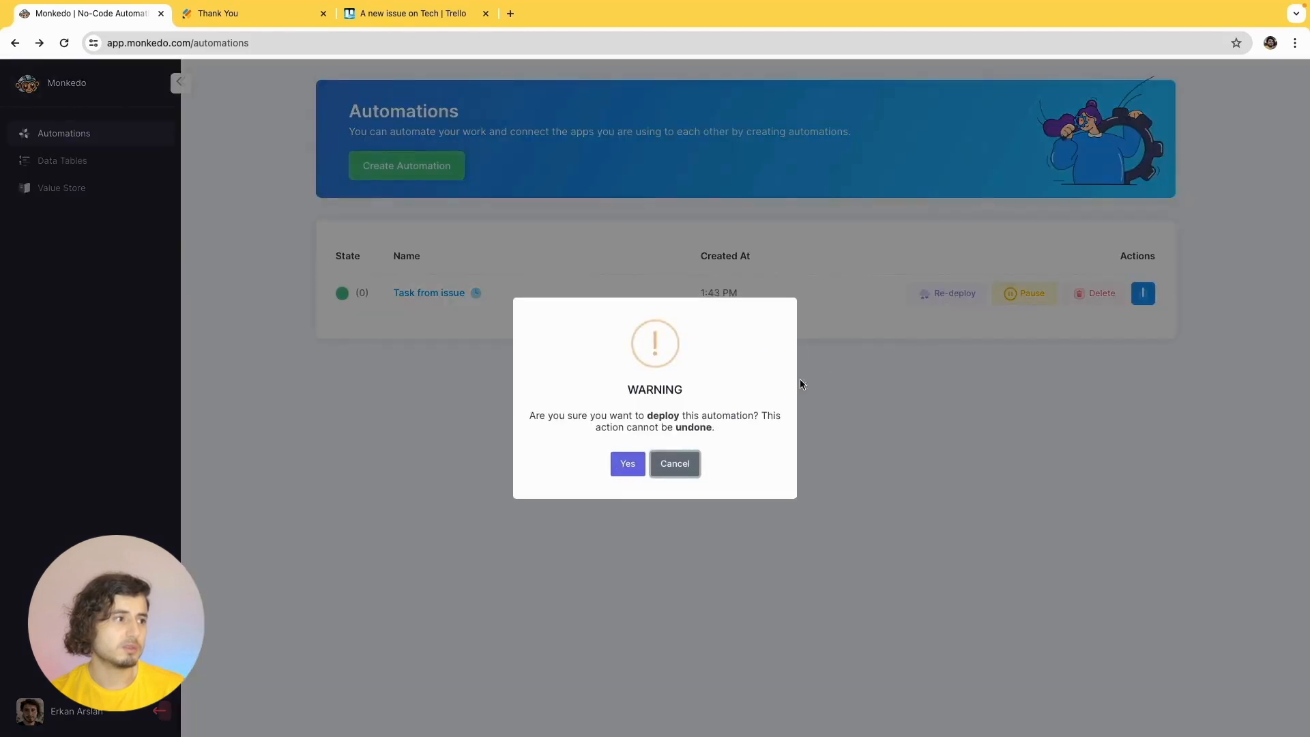
{"action": "left_click", "coordinate": [632, 464]}
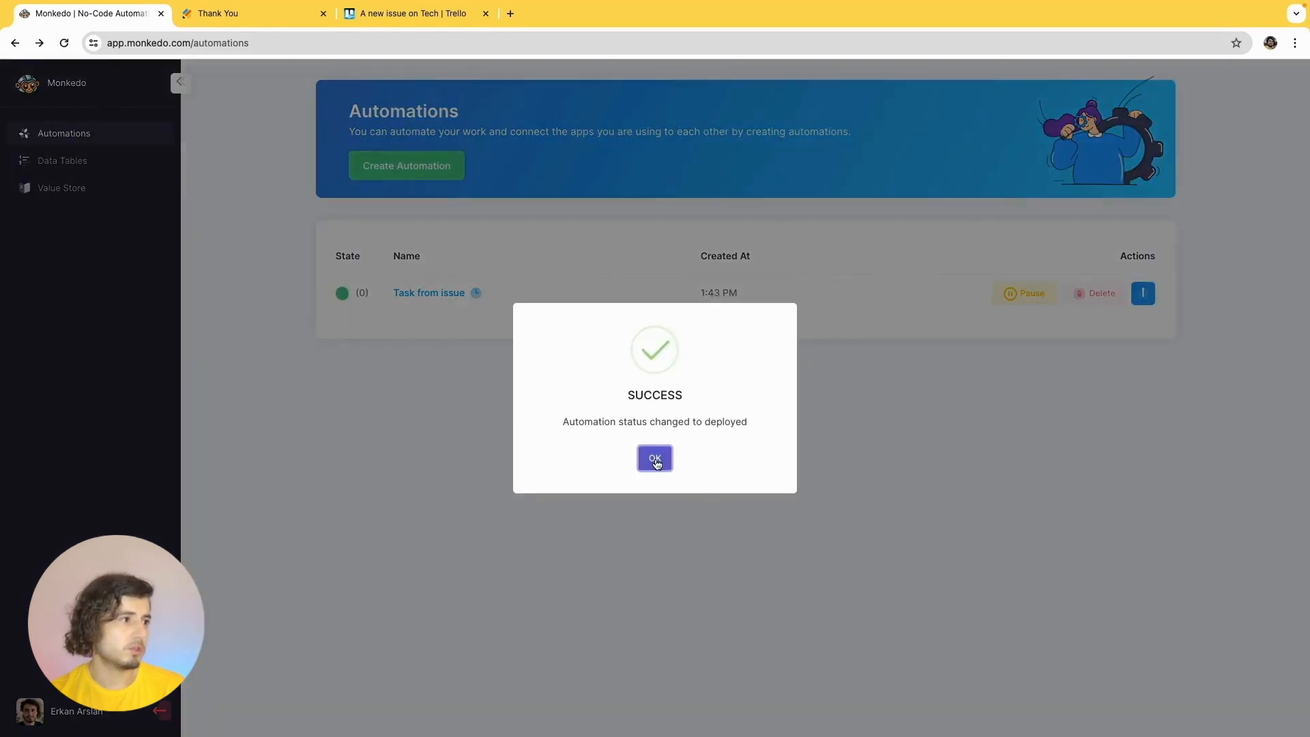
{"action": "left_click", "coordinate": [656, 463]}
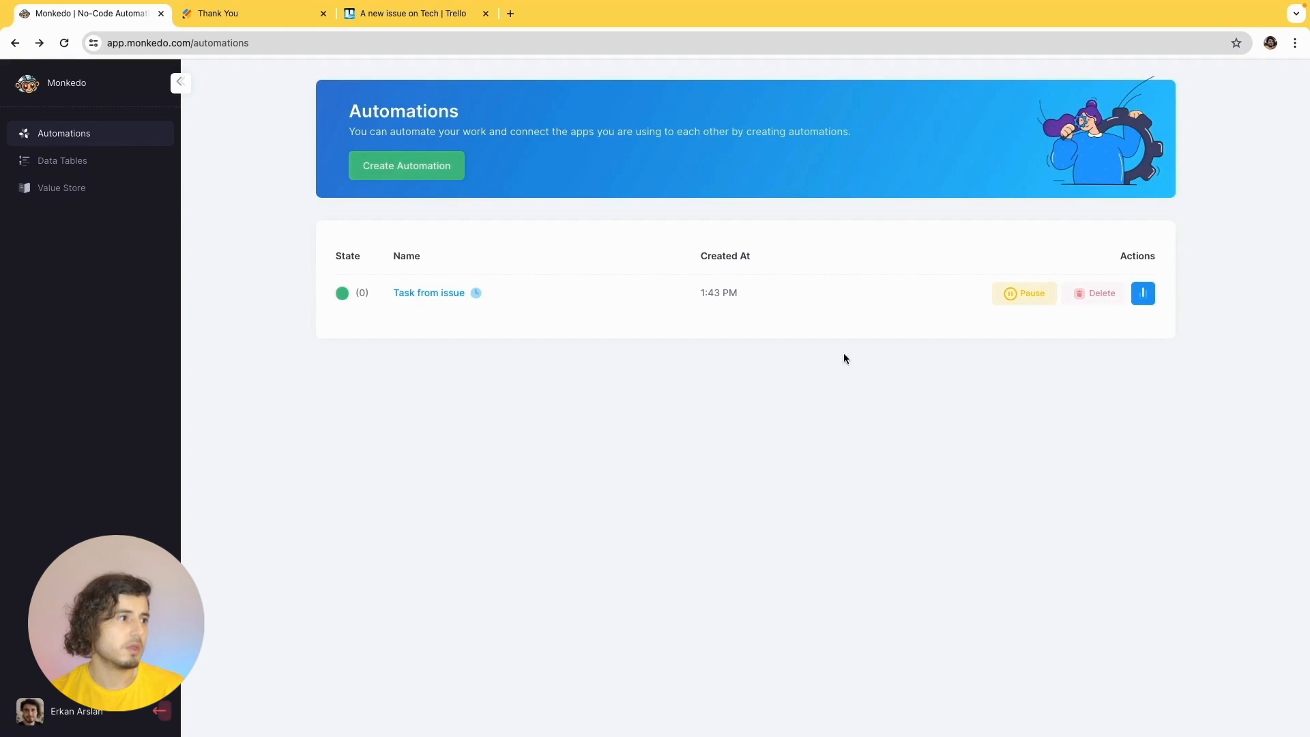
Step: Pause the Task from issue automation and open its monthly statistics and event history
{"action": "left_click", "coordinate": [996, 293]}
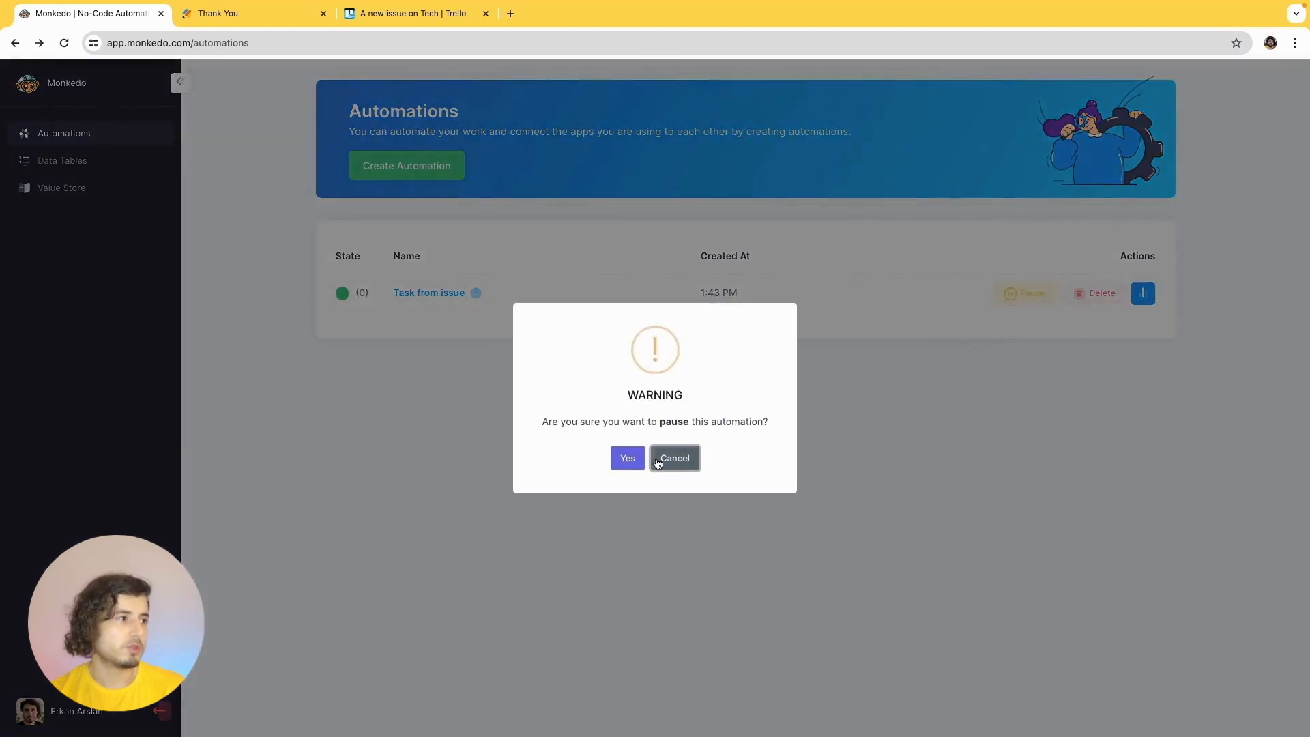
{"action": "left_click", "coordinate": [627, 457]}
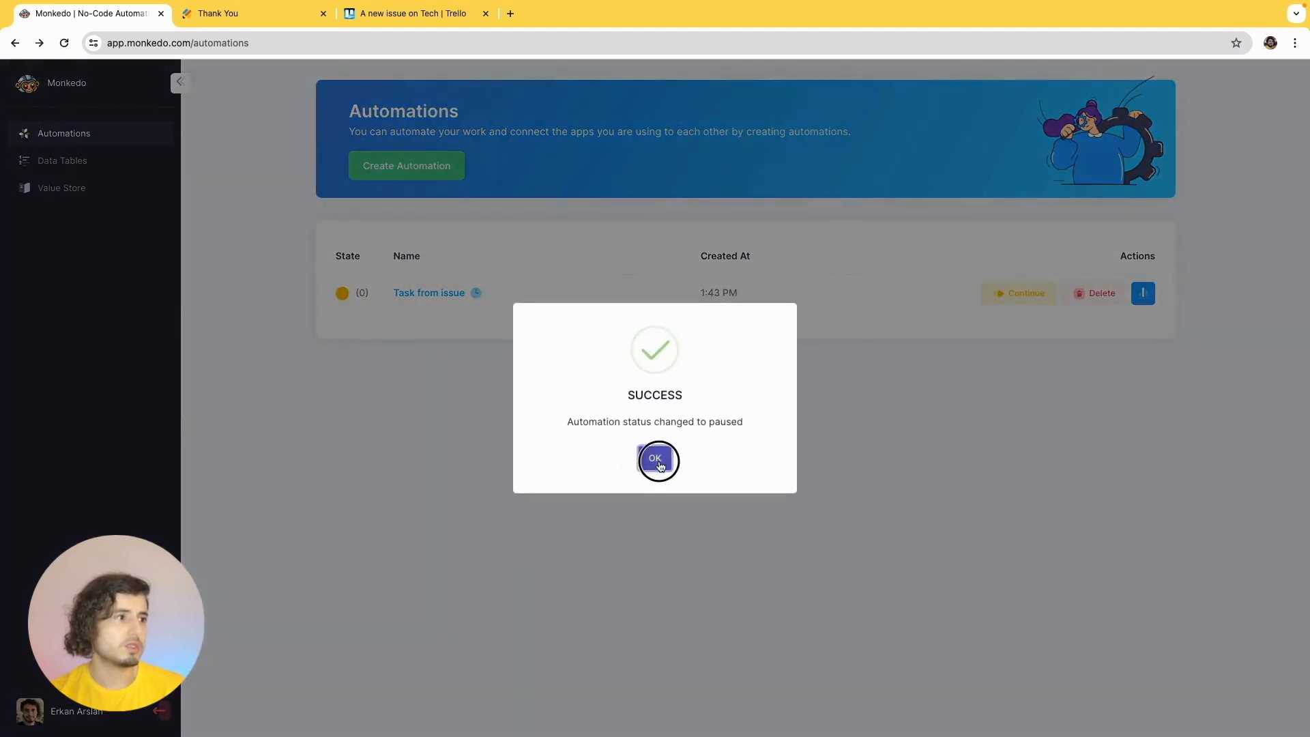
{"action": "left_click", "coordinate": [655, 457]}
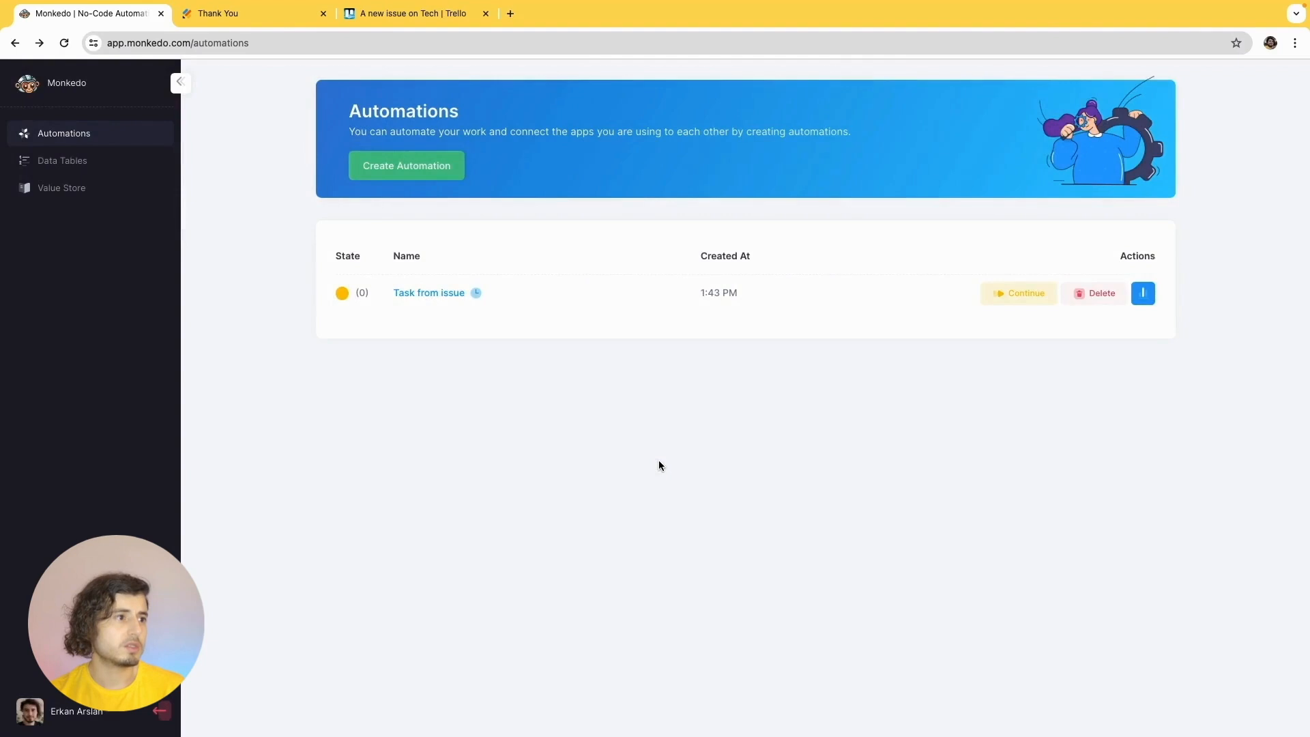
{"action": "left_click", "coordinate": [1150, 292]}
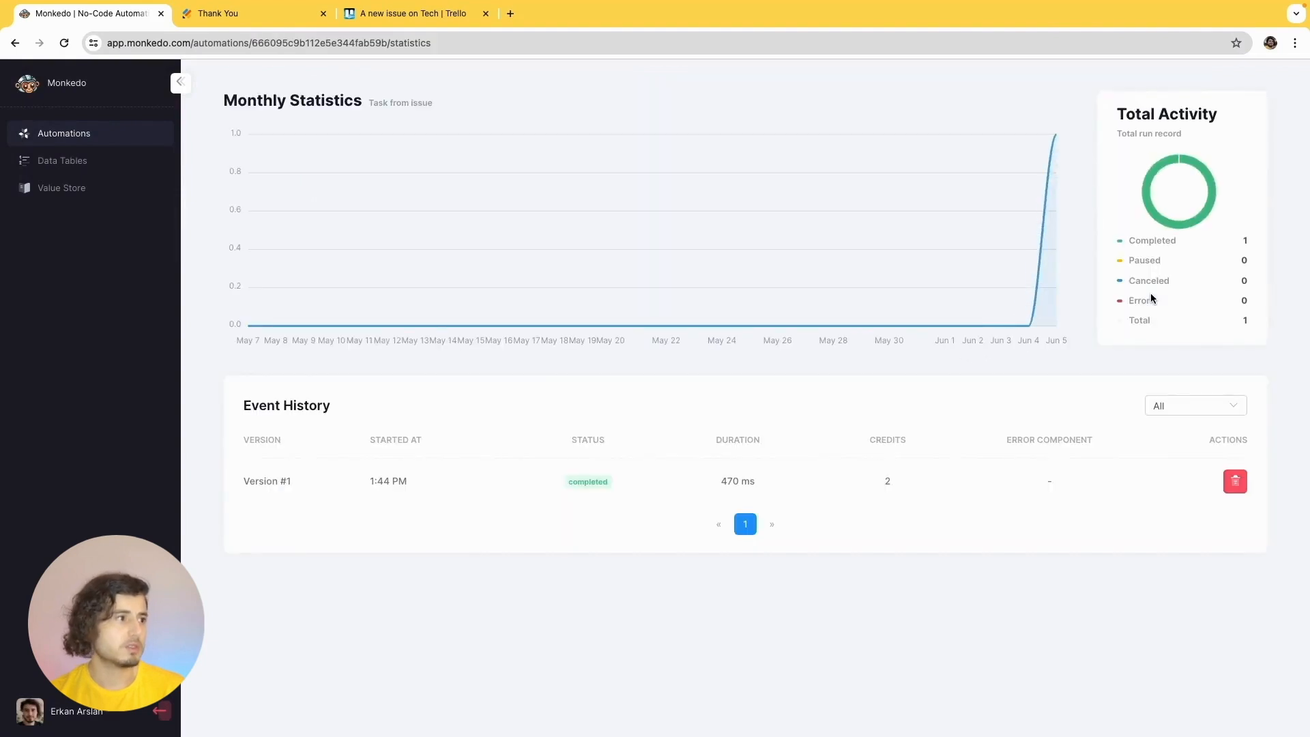